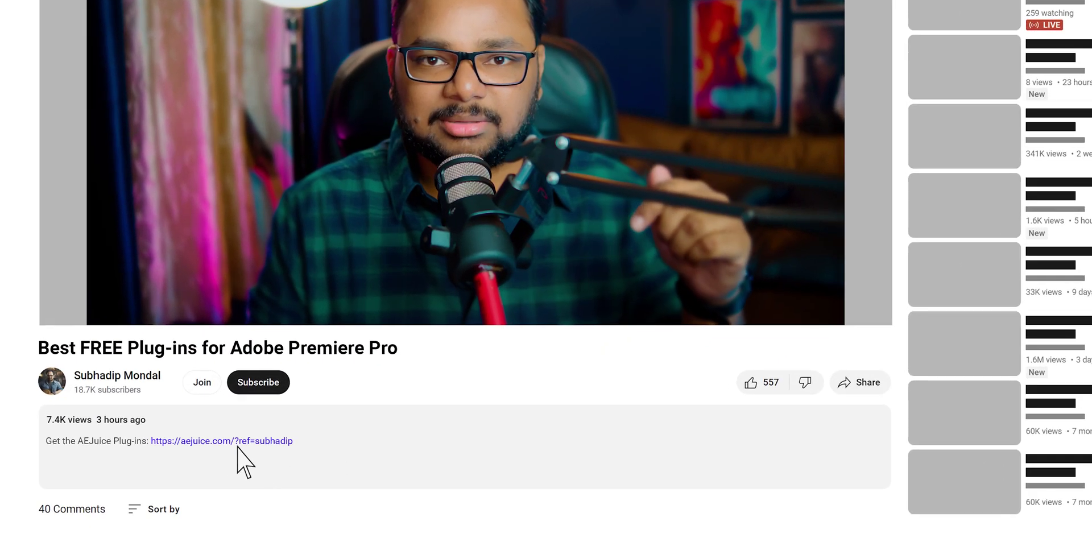
Step: Open aejuice.com from the video description and go to its Free Plugins page
click(242, 457)
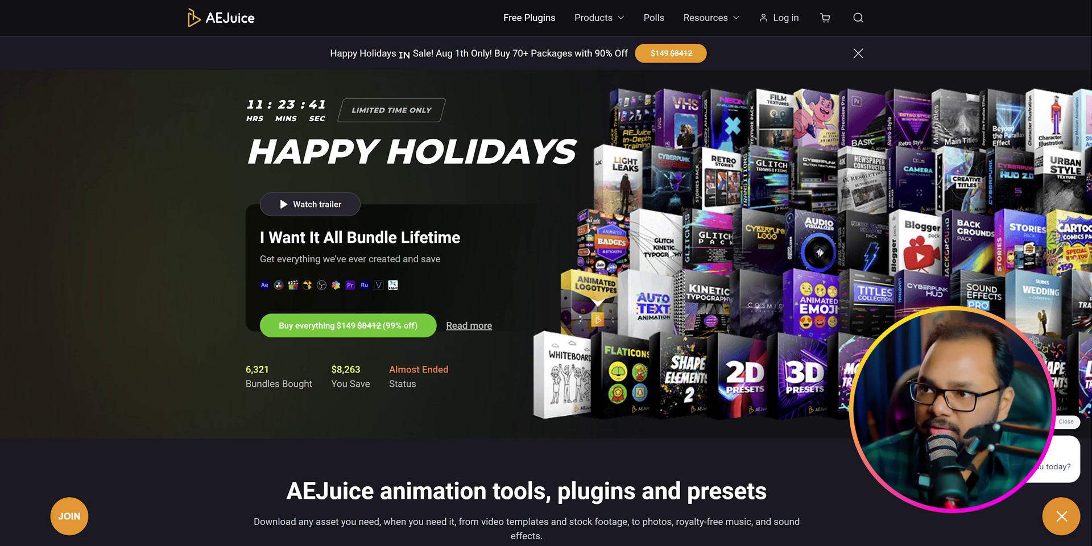
click(520, 24)
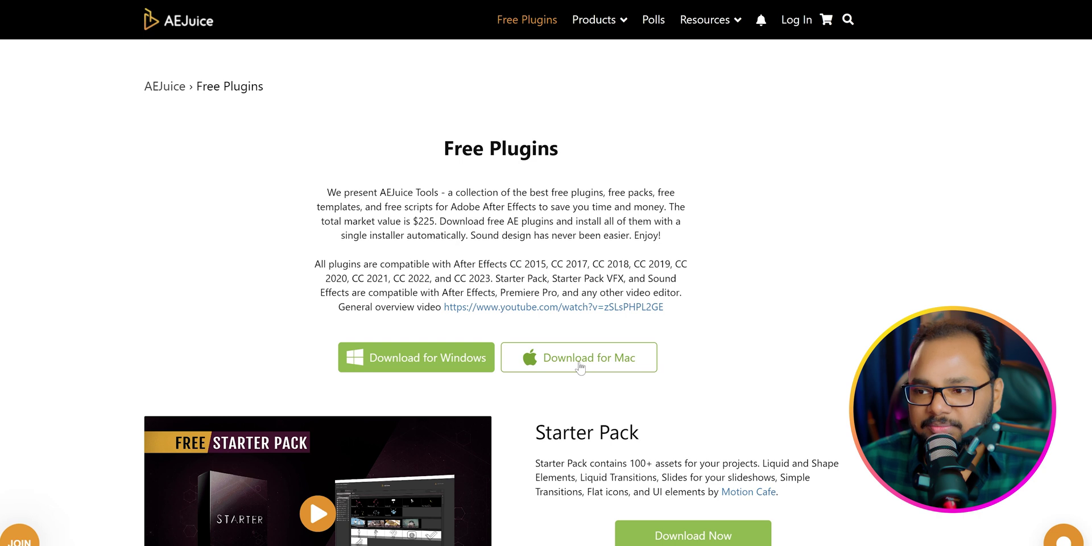
Step: Request the Windows free plugins download, entering an e-mail and accepting the terms of use
click(427, 367)
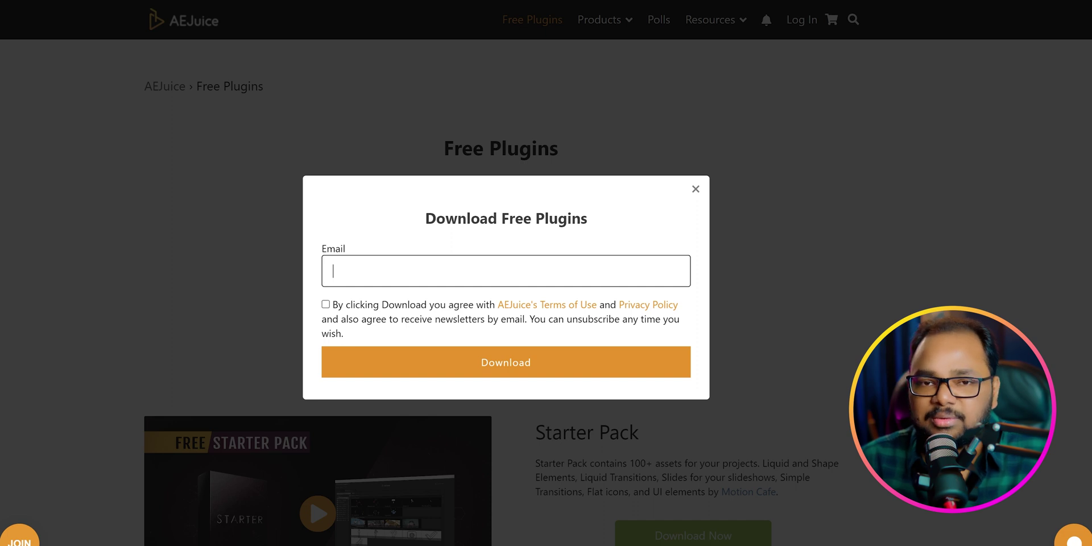
click(326, 305)
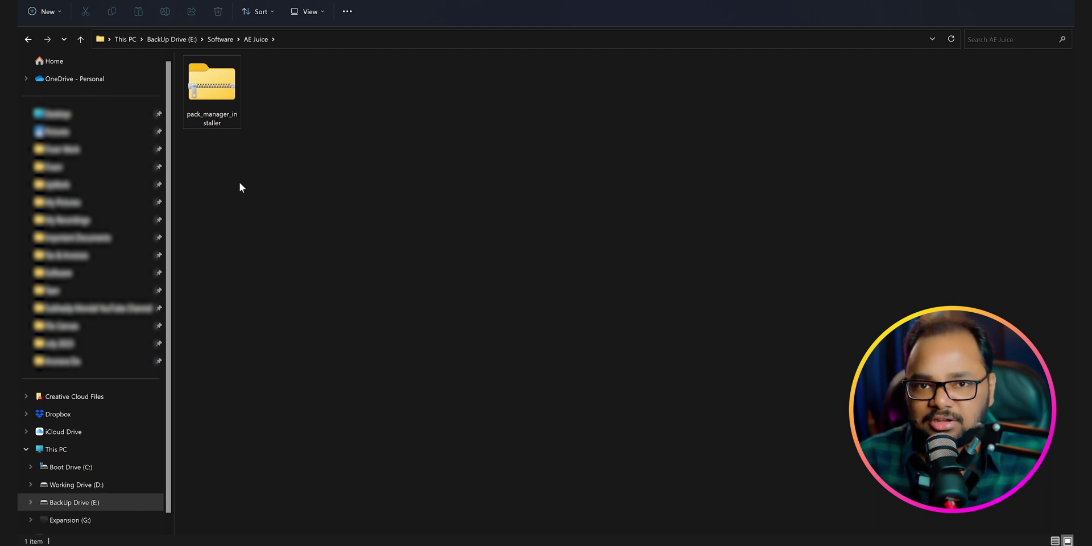
Step: Unzip pack_manager_installer into the AE Juice folder with WinZip's Unzip to here
right_click(221, 108)
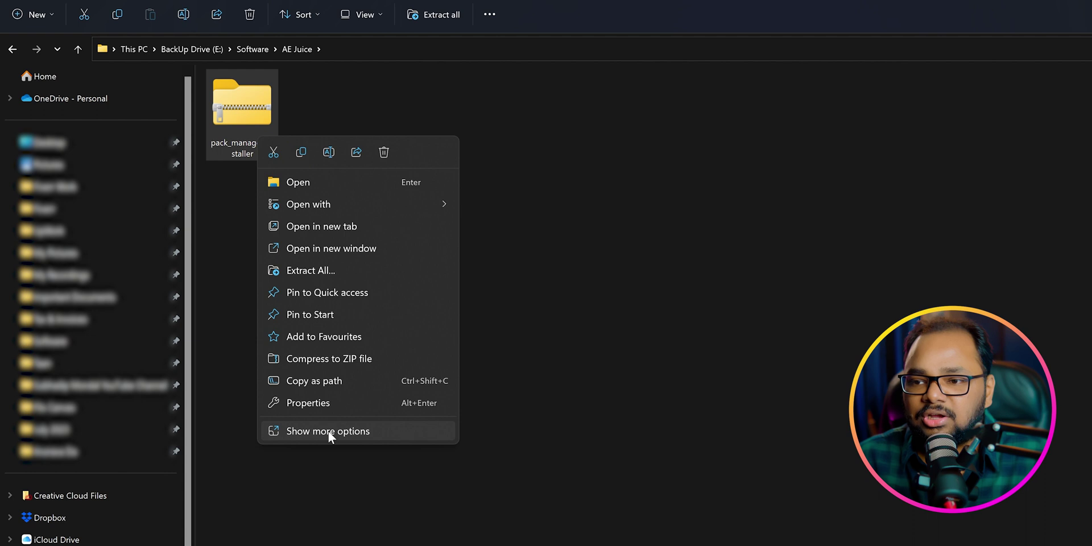
click(329, 431)
mouse_move(450, 189)
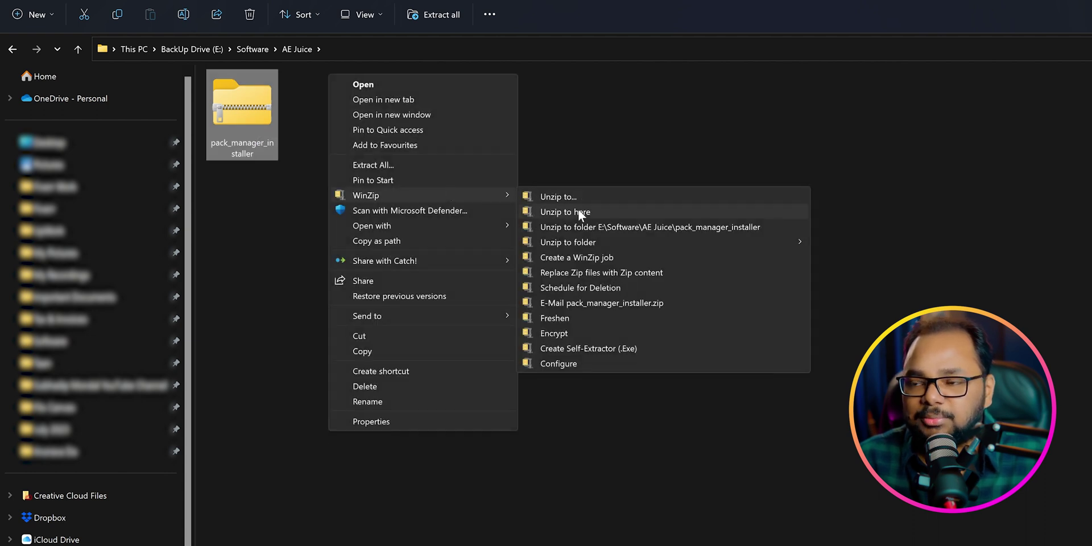
click(595, 212)
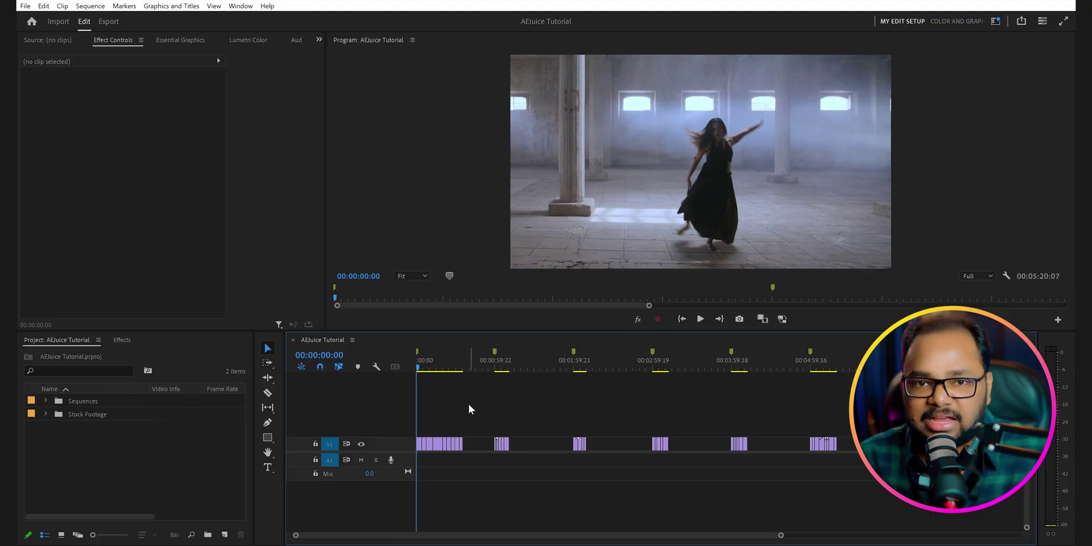
Step: Scrub through the AEJuice Tutorial sequence, return to its start, and open Window > Extensions
key(equal)
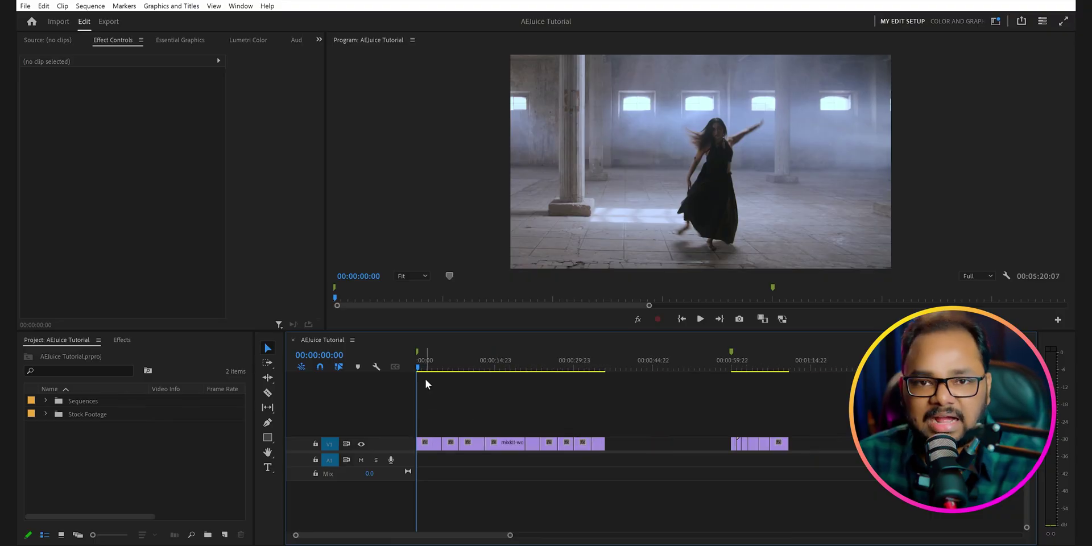
drag(512, 361, 769, 366)
key(minus)
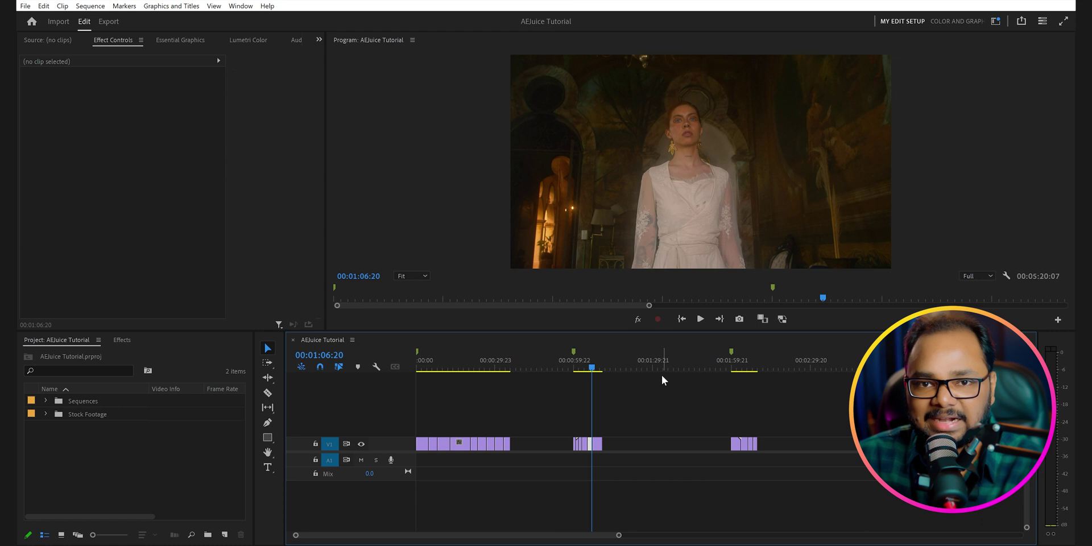
key(Home)
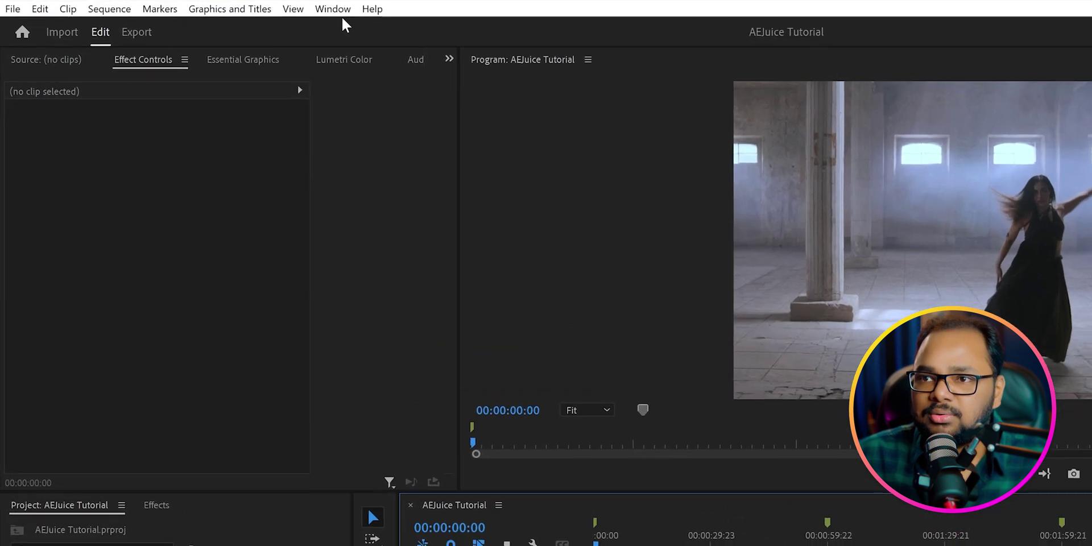
click(243, 8)
mouse_move(381, 68)
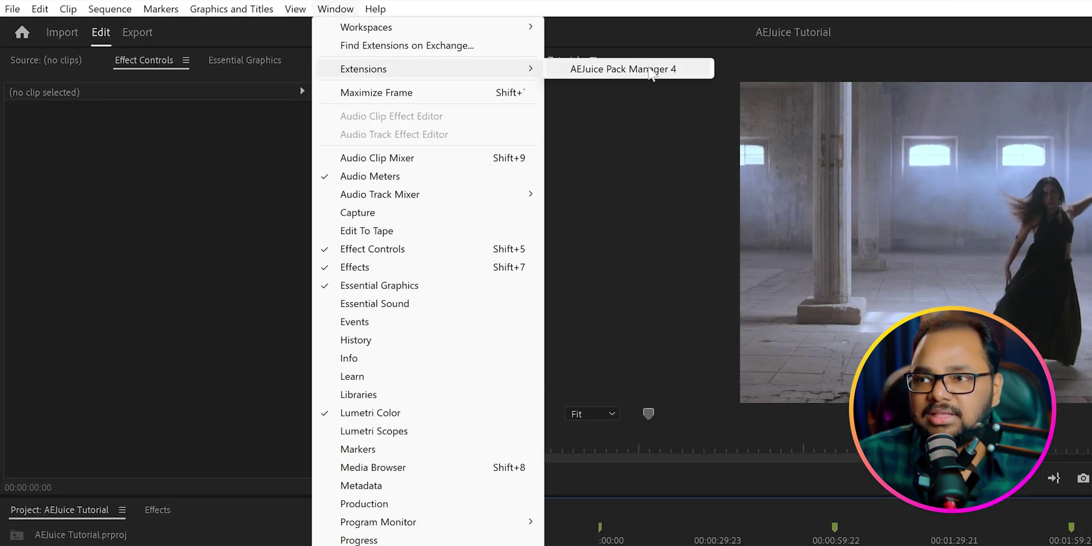
Step: Launch the AEJuice Pack Manager 4 extension and enlarge its panel
click(673, 74)
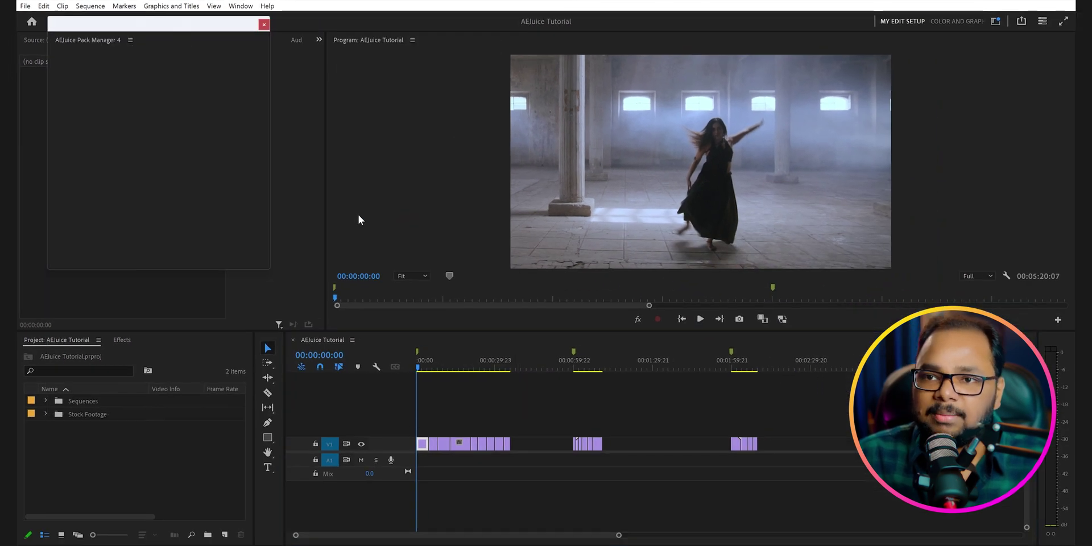
drag(270, 269, 509, 432)
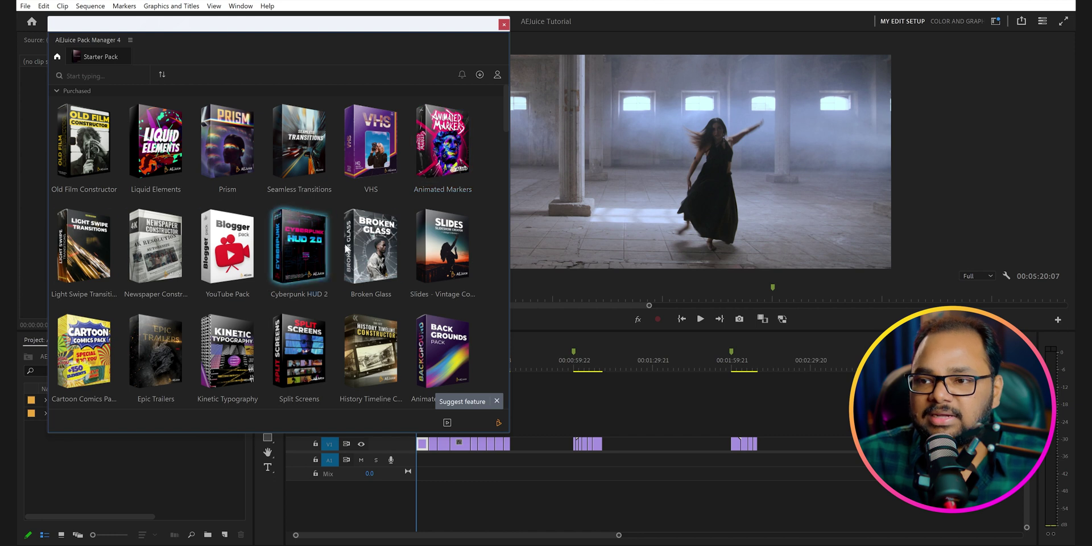
scroll(493, 200, down, 5)
scroll(493, 200, up, 10)
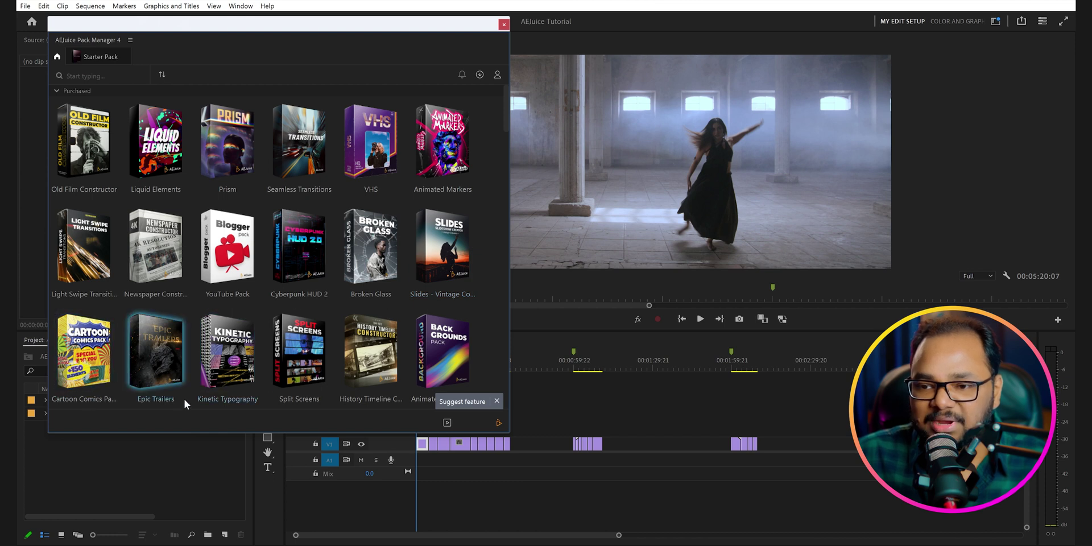
scroll(188, 392, down, 3)
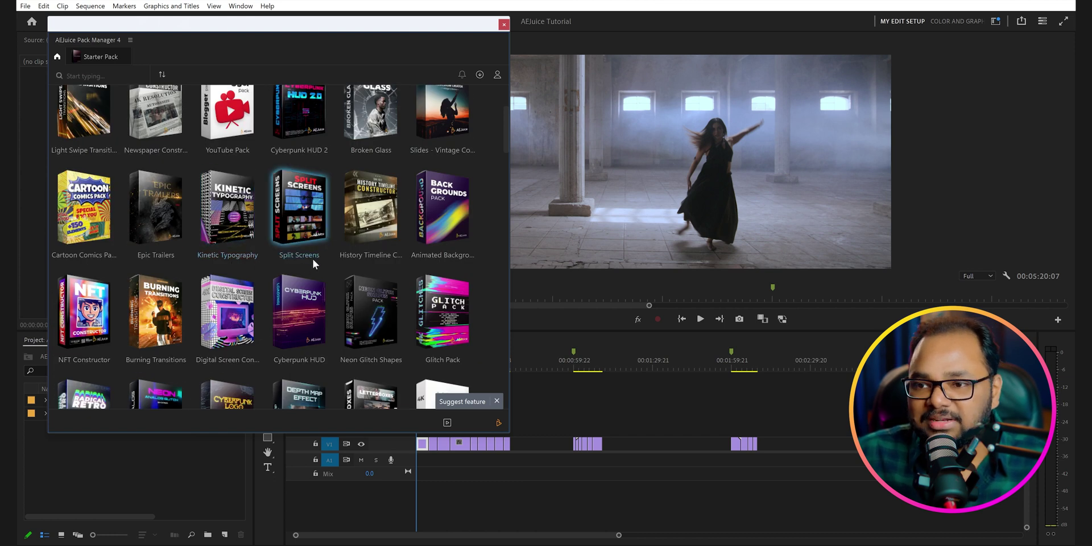
scroll(455, 264, down, 10)
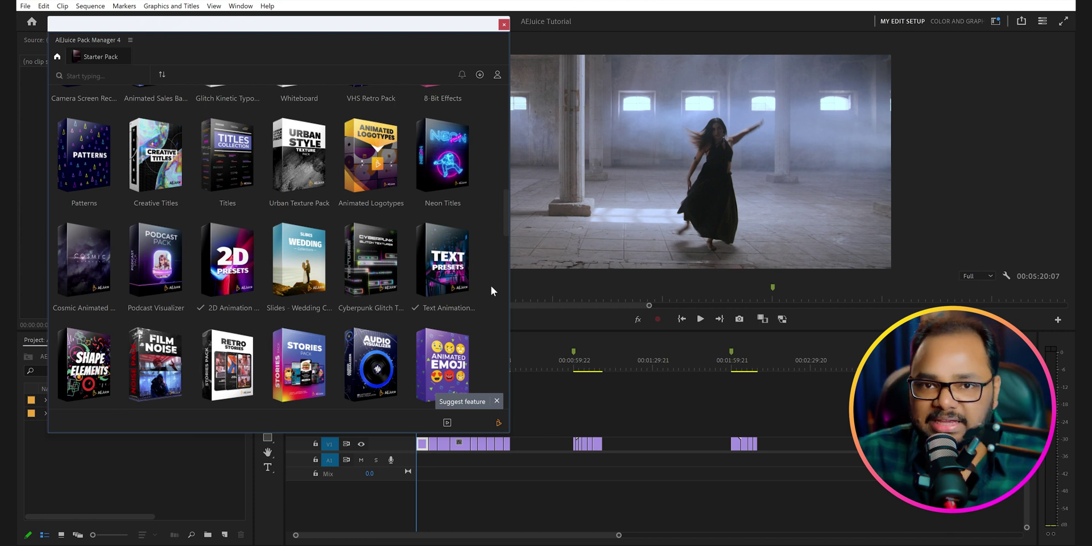
scroll(490, 286, down, 1)
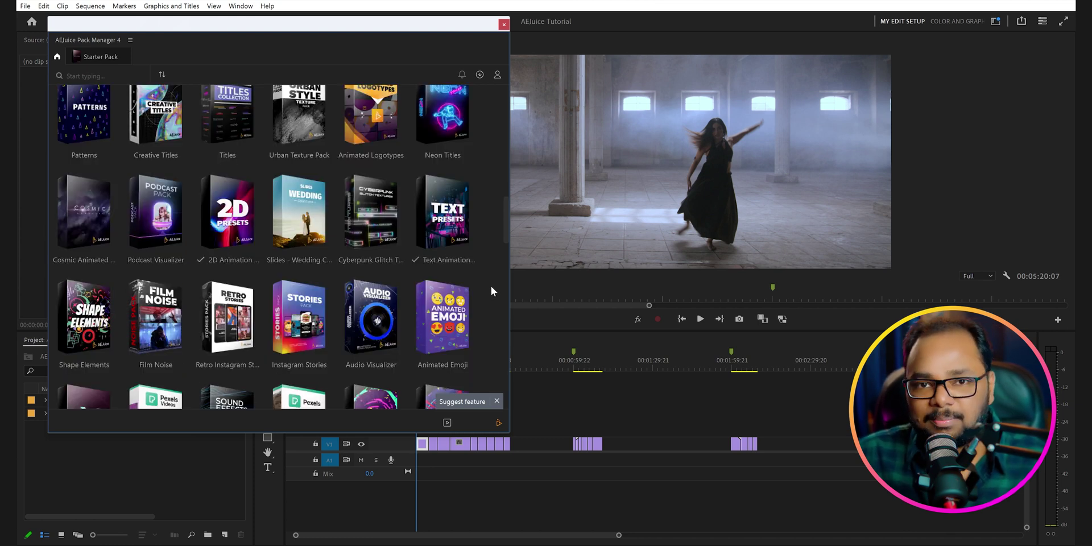
scroll(490, 285, down, 8)
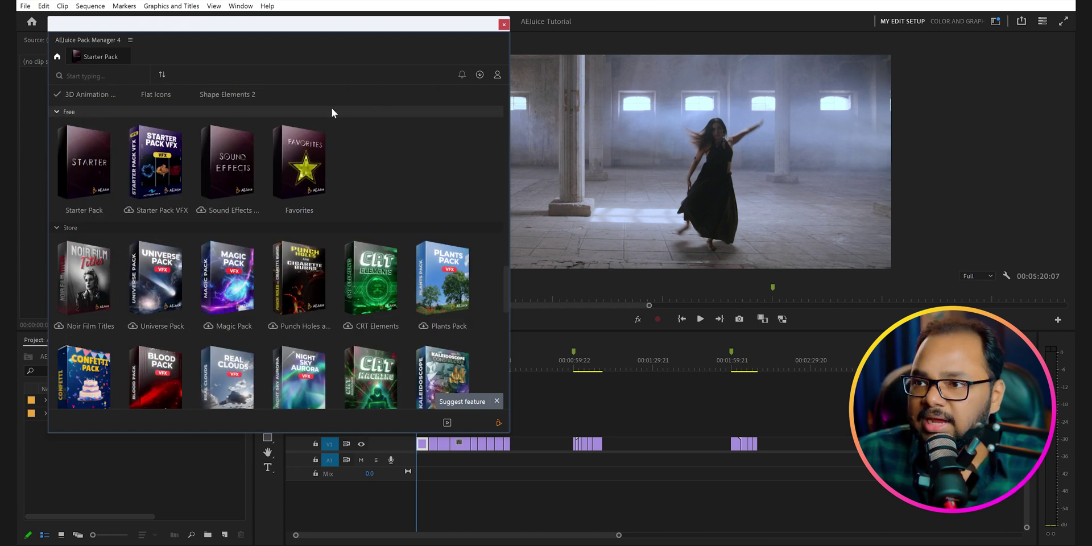
Step: Check the account menu, then download the free Starter Pack VFX and Sound Effects packs
click(498, 76)
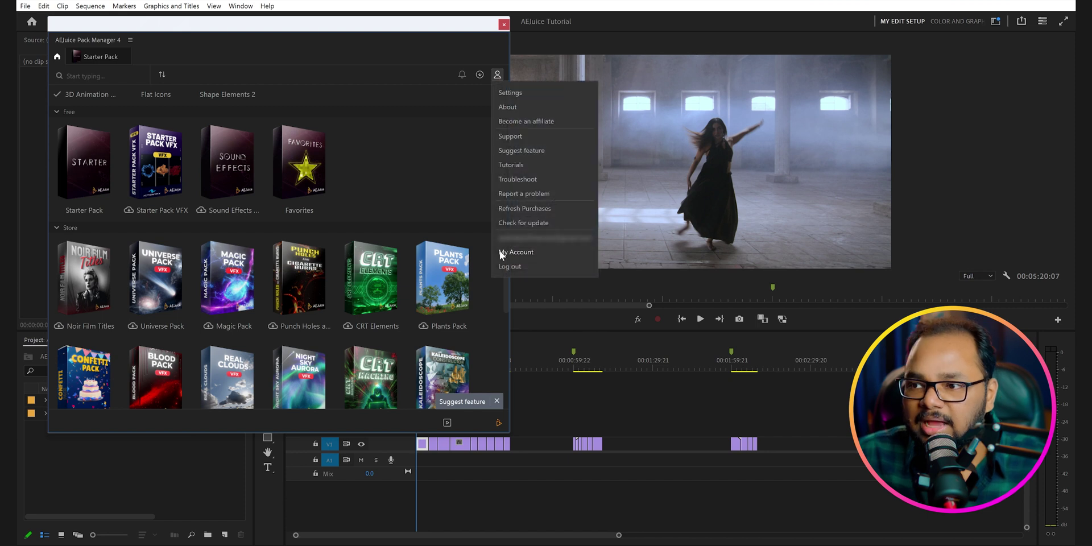
click(531, 254)
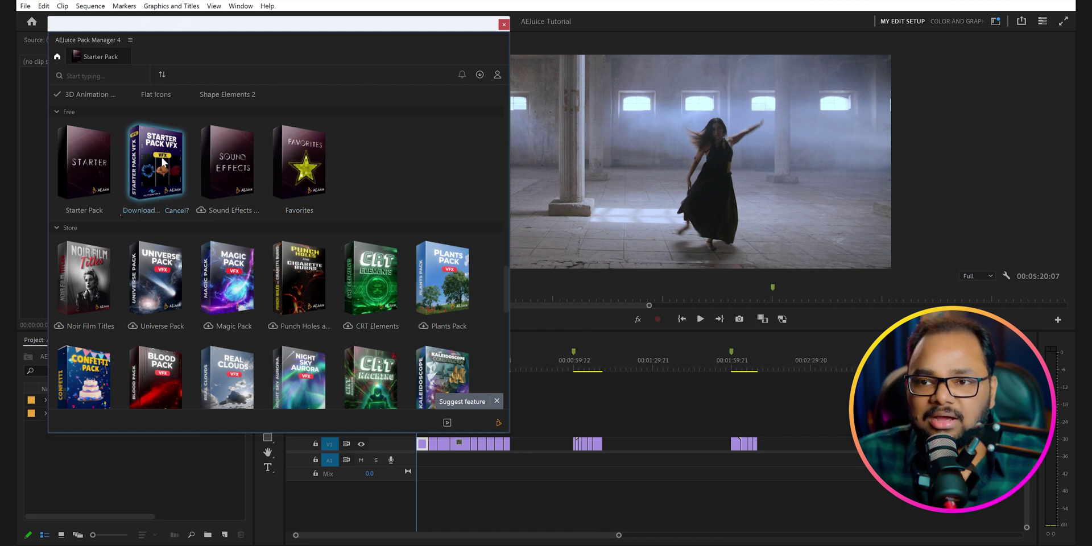
click(202, 210)
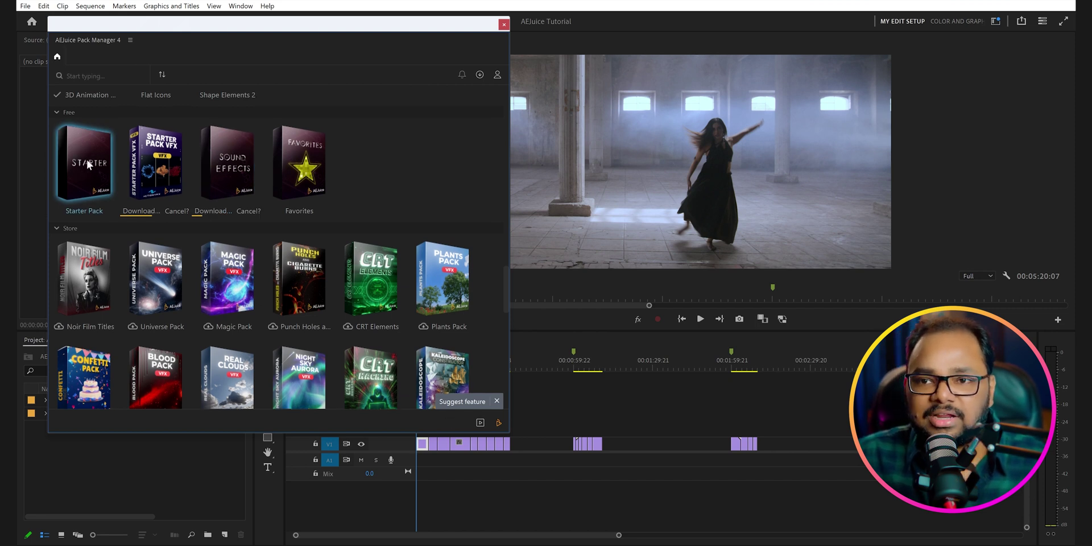
click(88, 164)
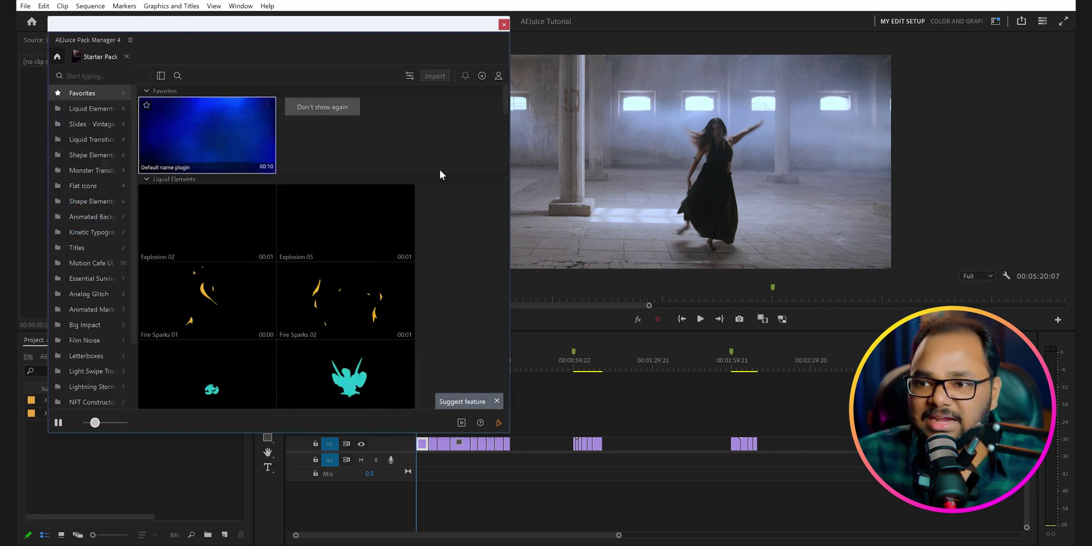
Step: Browse Starter Pack categories from Shape Elements through Film Noise and Letterboxes to Light Swipe Transitions
mouse_move(208, 227)
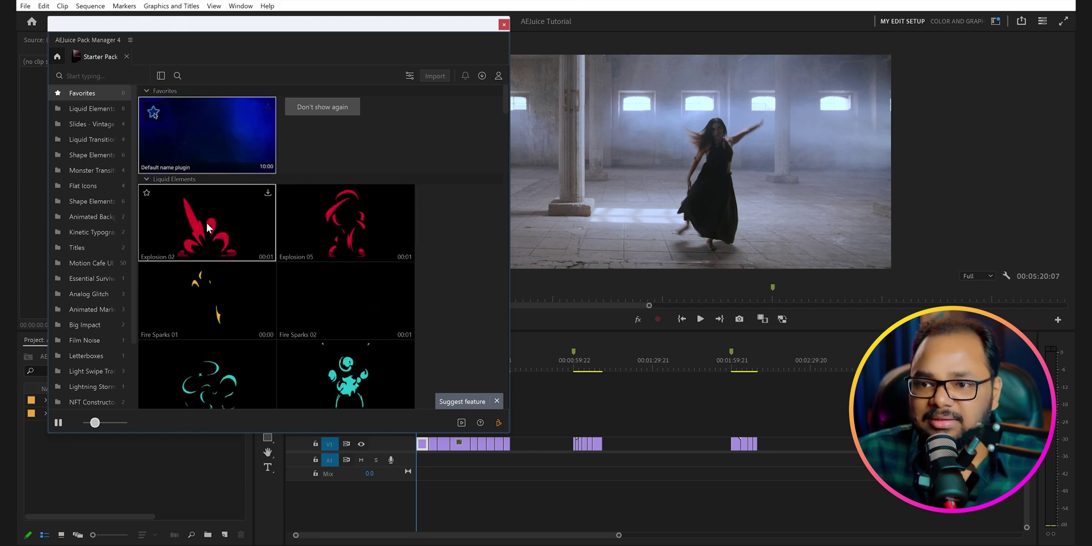
scroll(318, 247, down, 2)
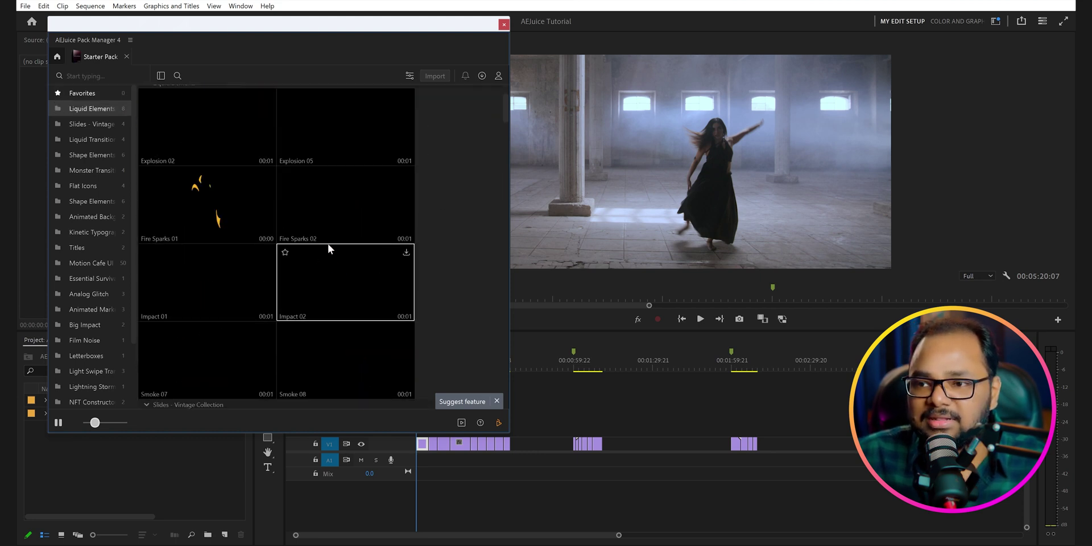
scroll(328, 249, down, 2)
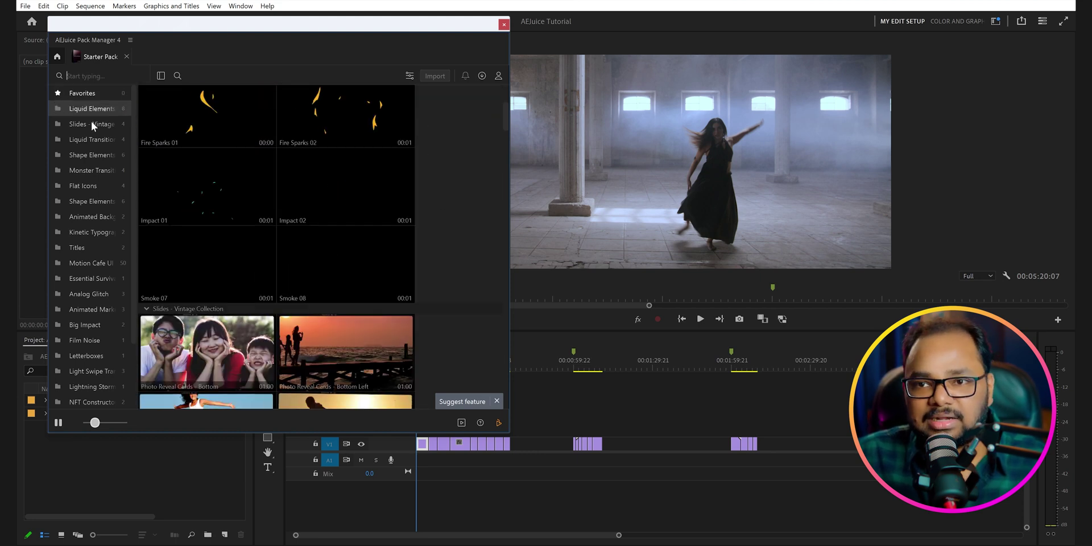
click(92, 152)
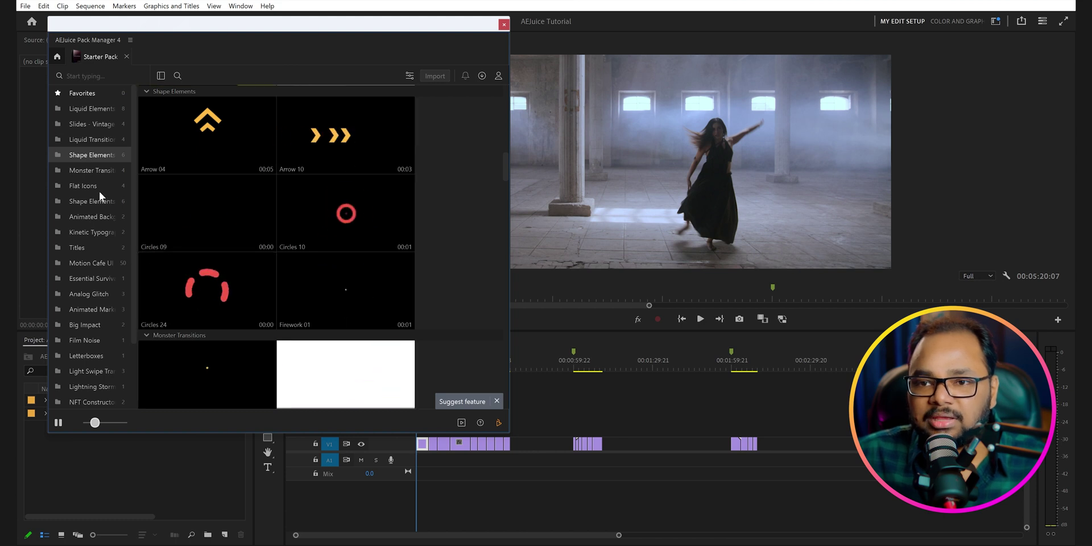
click(79, 248)
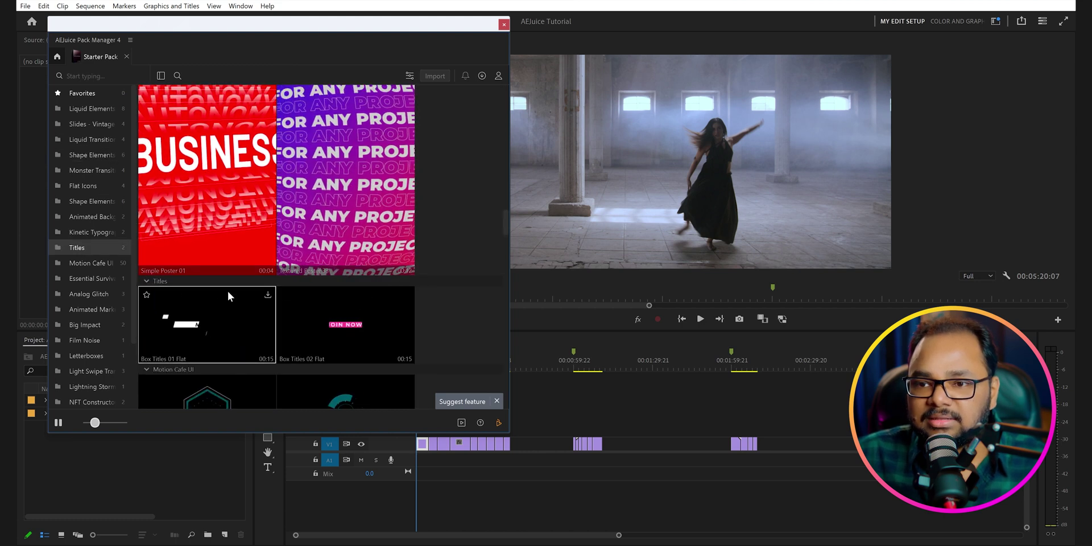
click(93, 231)
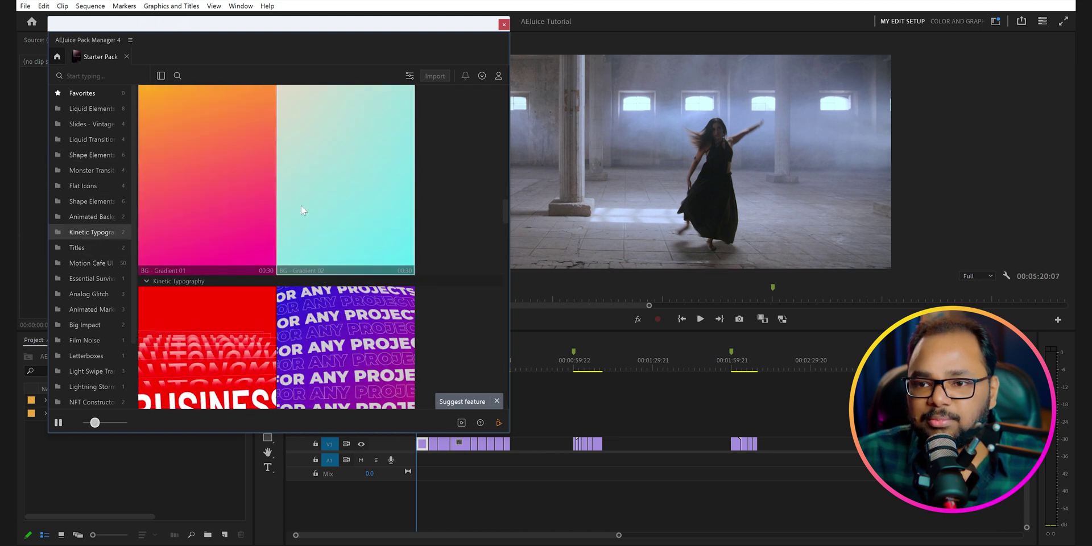
click(87, 186)
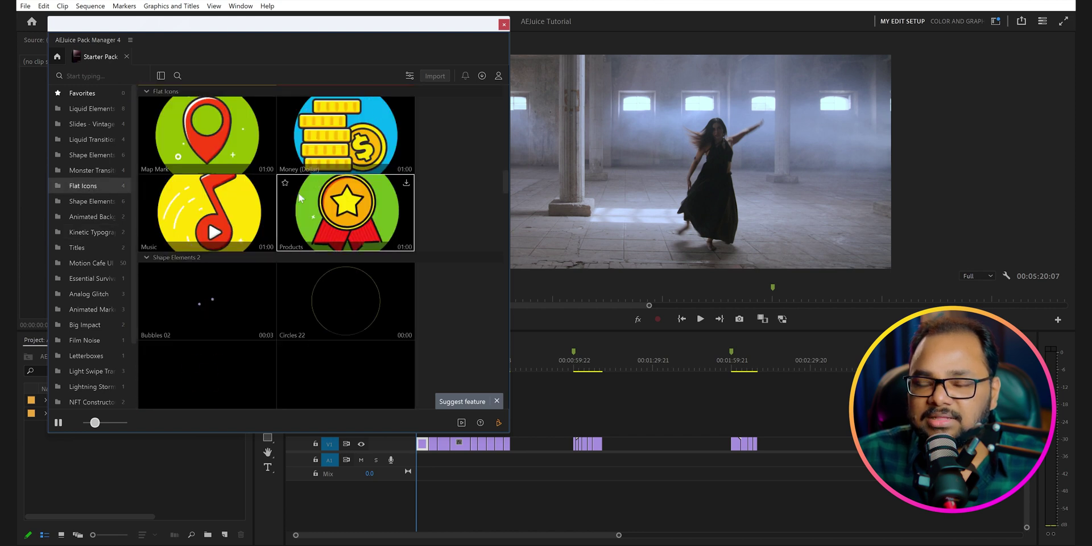
click(91, 339)
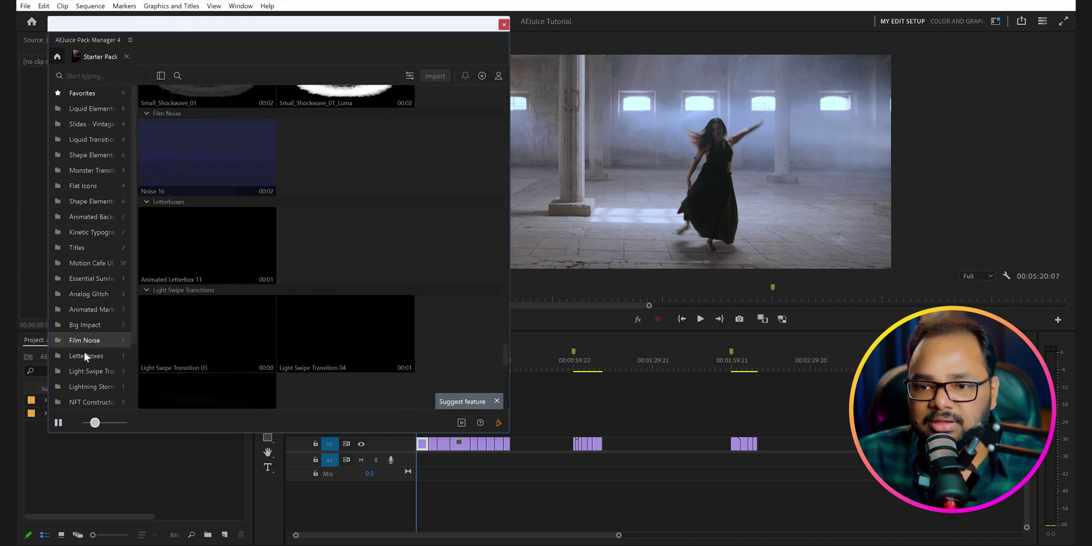
click(87, 351)
click(94, 371)
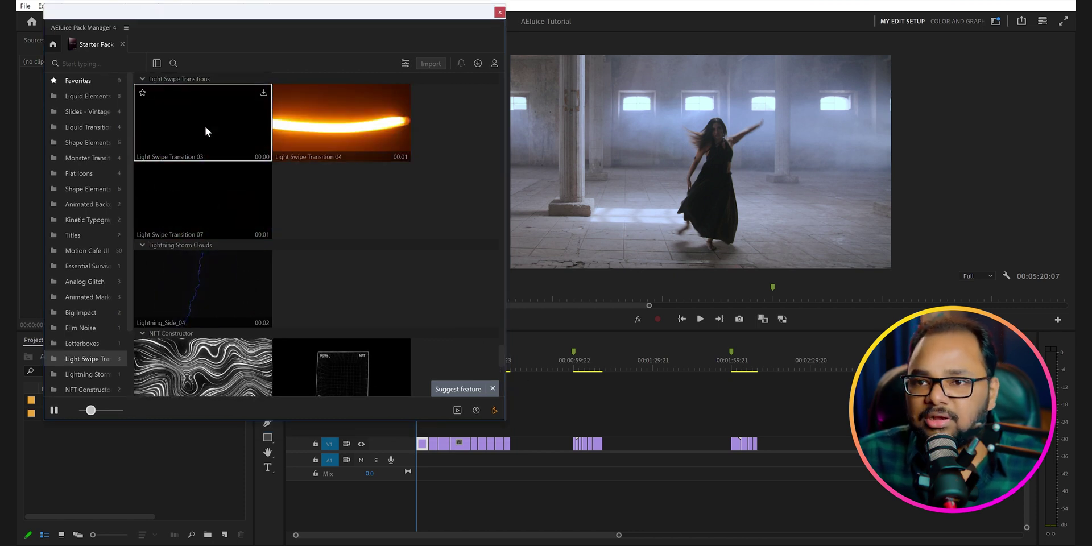
Step: Download Light Swipe Transition 03 and import it into the Premiere sequence
click(264, 93)
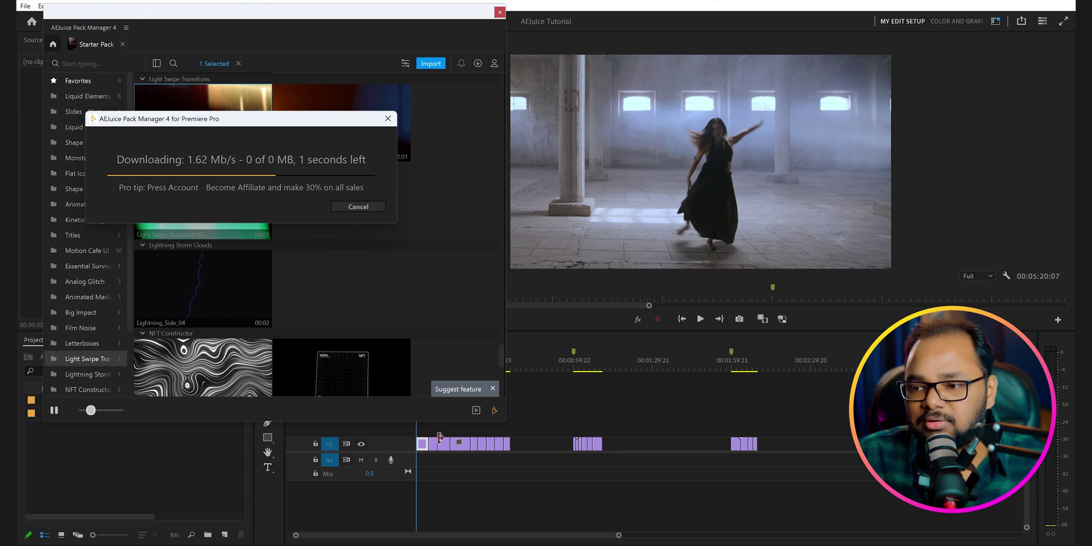
click(499, 11)
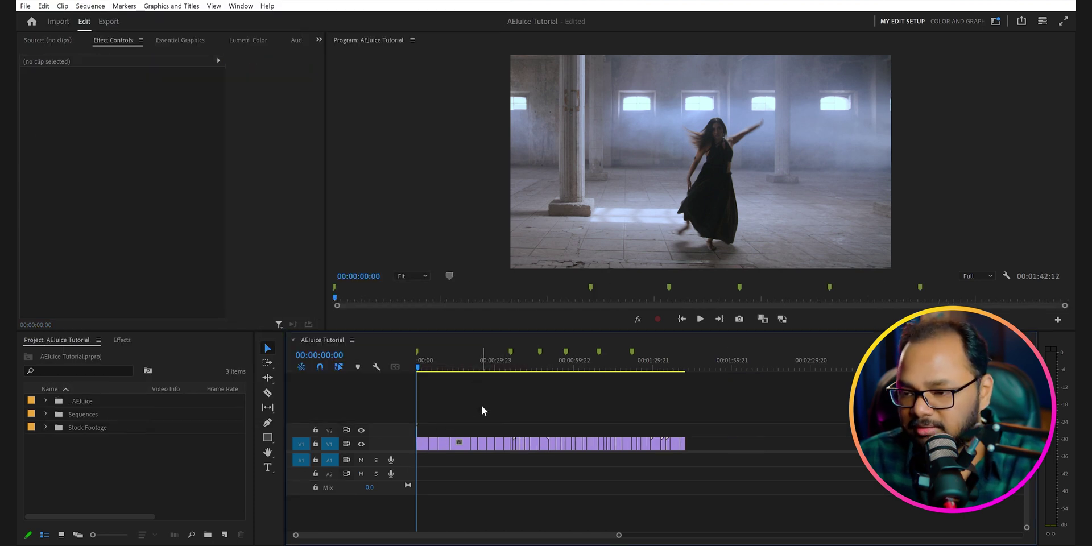
Step: Move the Light Swipe clip to the first clip's end at 00:00:04:23 and preview it
key(=)
key(=)
key(=)
drag(417, 369, 453, 366)
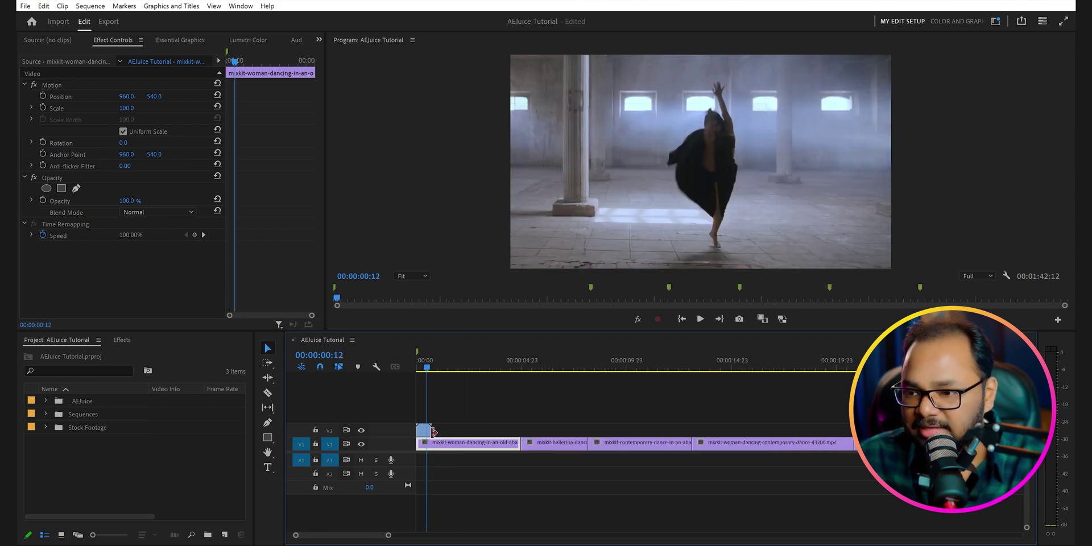
drag(424, 435, 521, 435)
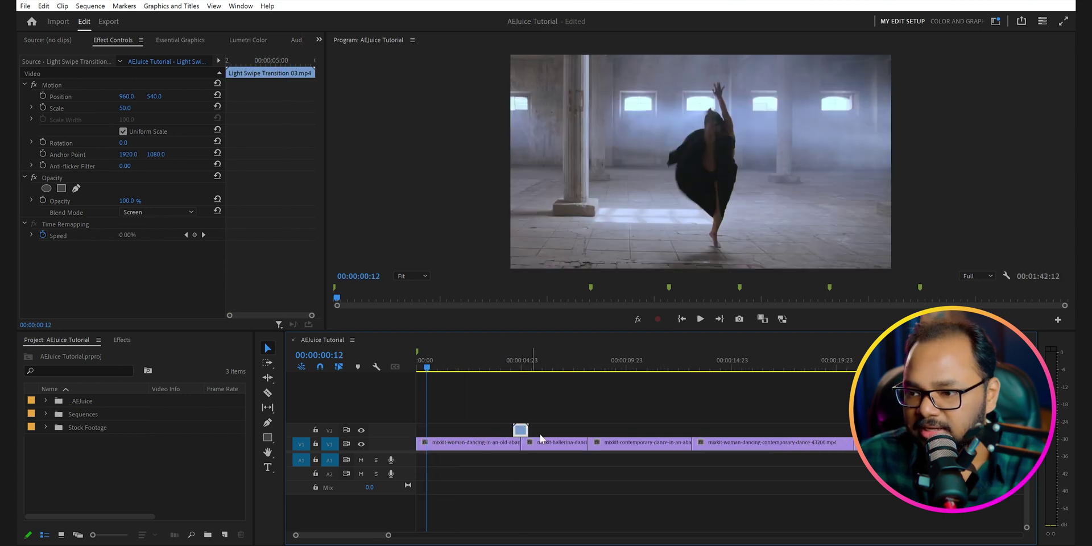
click(787, 359)
key(space)
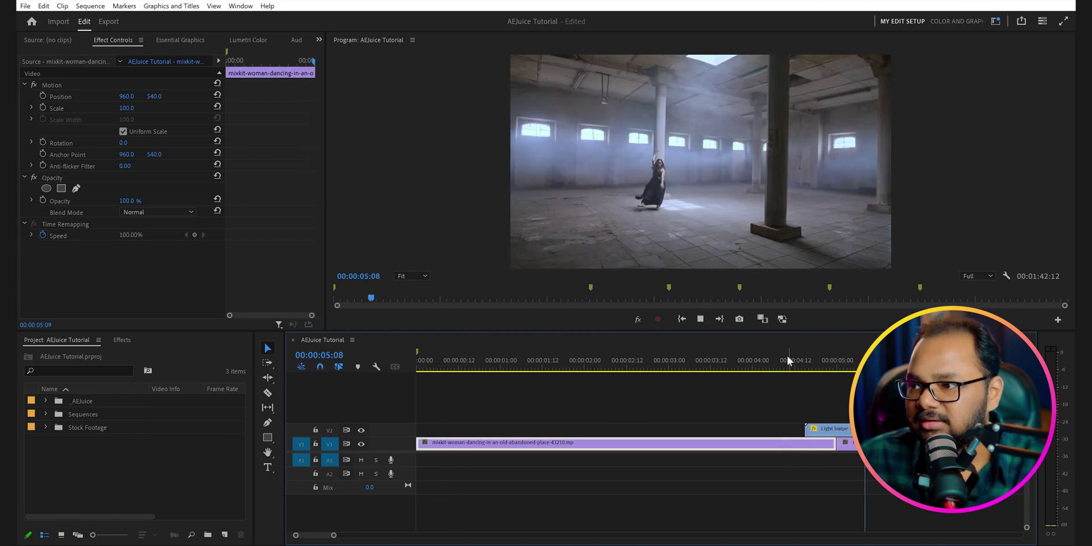
Step: Set the light swipe overlay's Scale to 63 and Rotation to 5° in Effect Controls
click(835, 441)
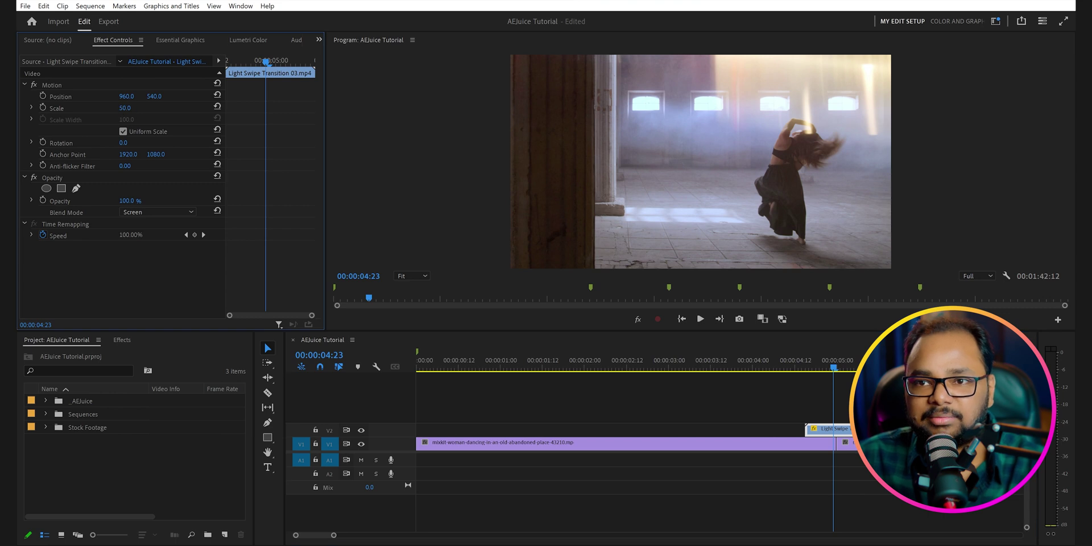
drag(124, 107, 131, 107)
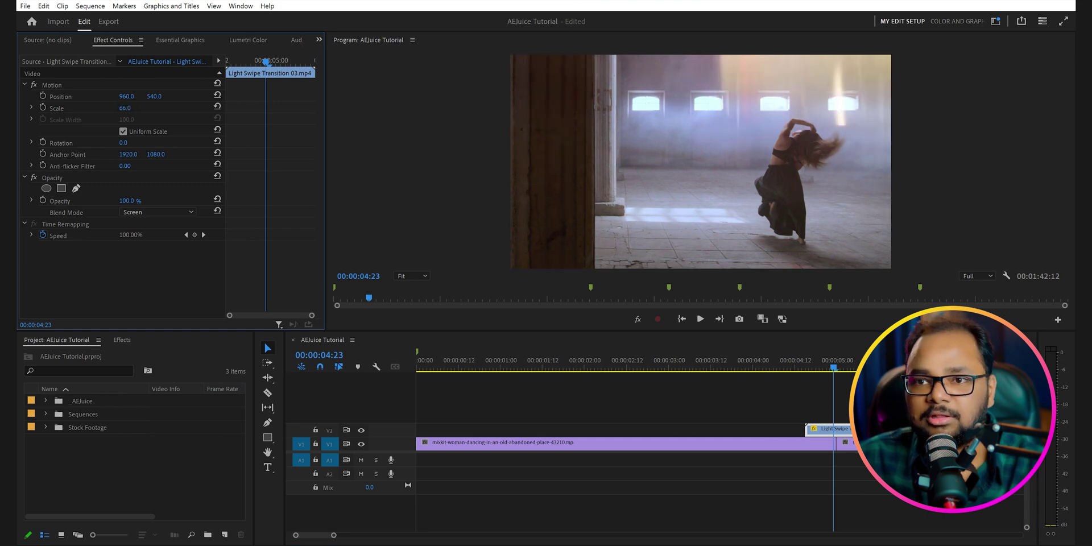
drag(122, 142, 136, 141)
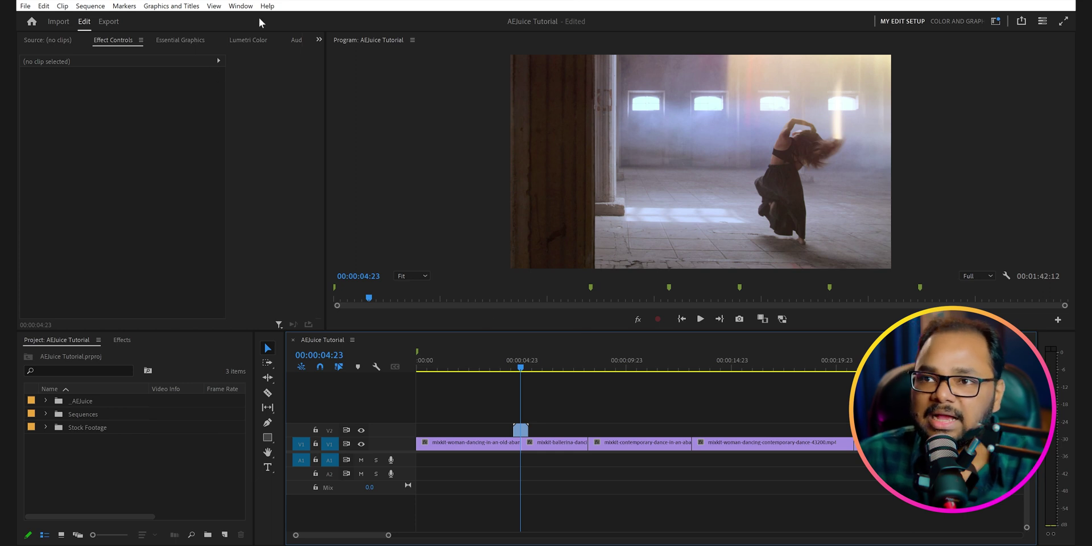
Step: Reopen AEJuice Pack Manager 4 and download VHS Distortion 22 onto the upper track
click(240, 7)
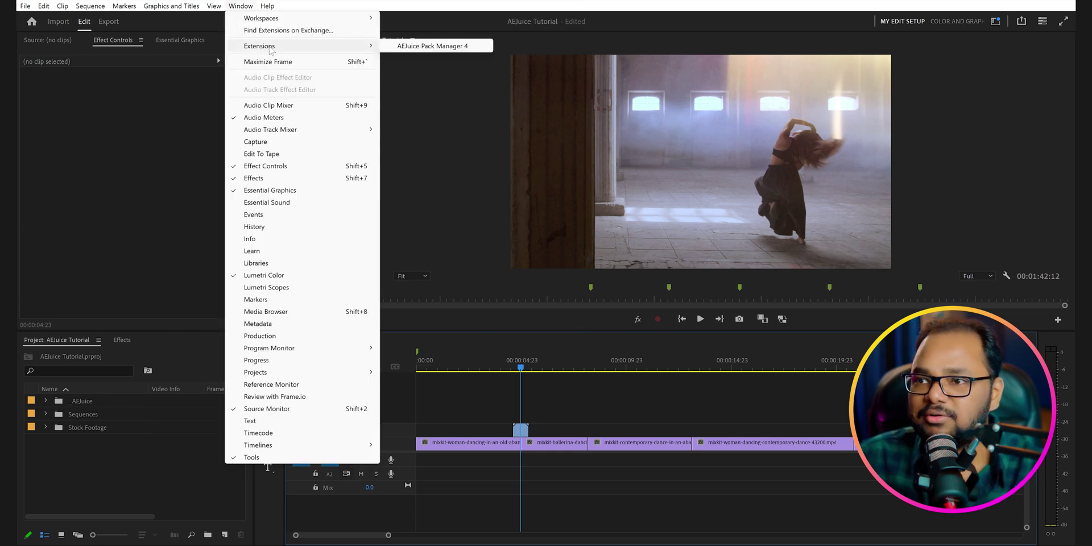
click(427, 48)
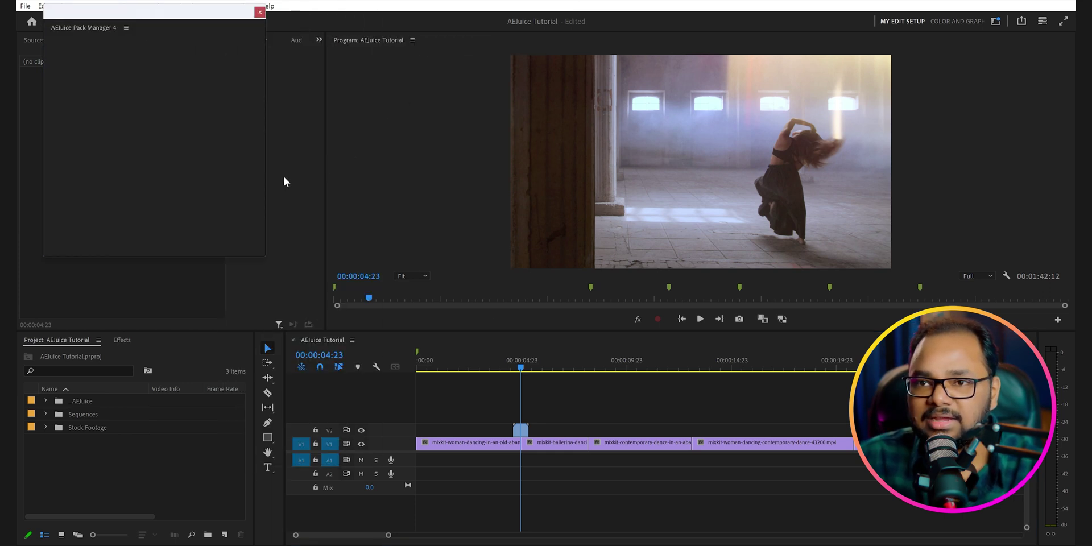
drag(464, 308, 476, 428)
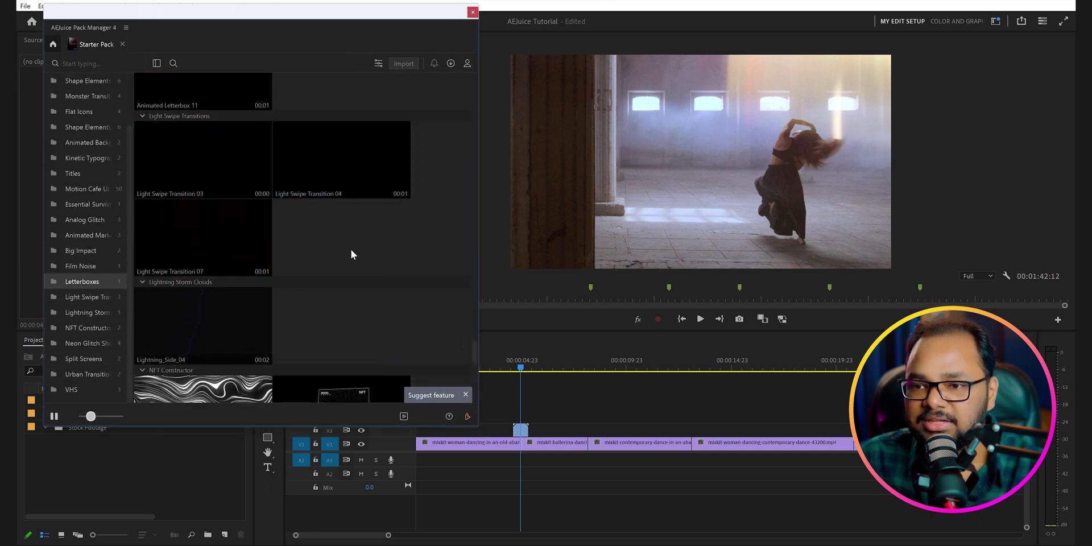
scroll(350, 248, down, 3)
scroll(435, 146, down, 5)
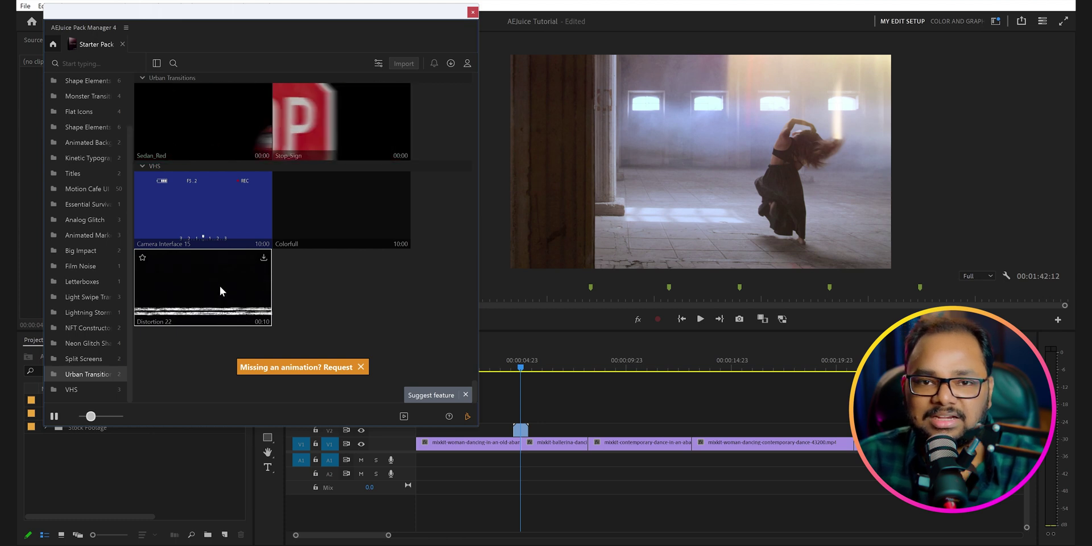
click(264, 258)
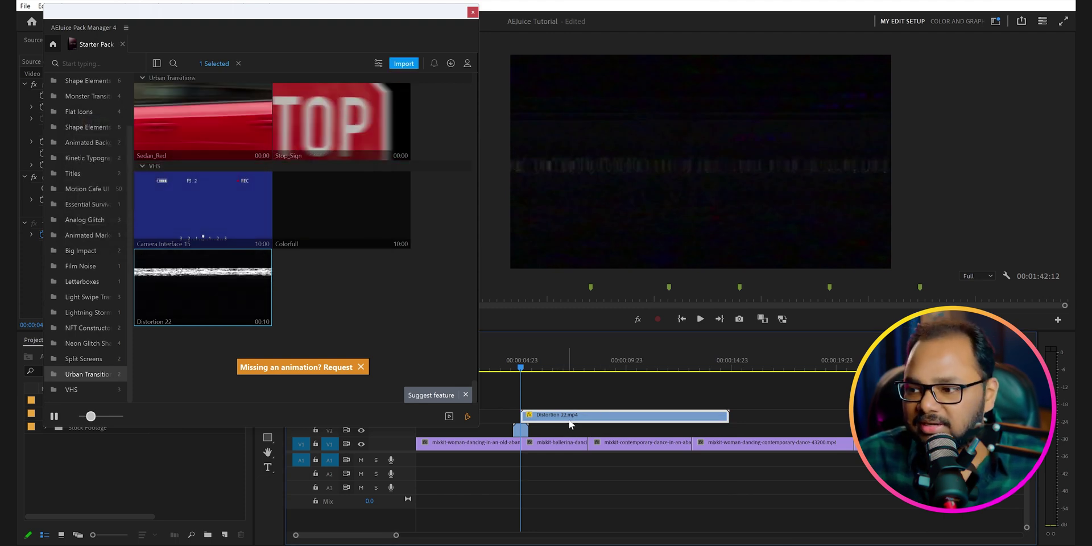
Step: Slide Distortion 22 over the last dance clip, blend it in Screen mode, and preview playback
drag(600, 419, 788, 430)
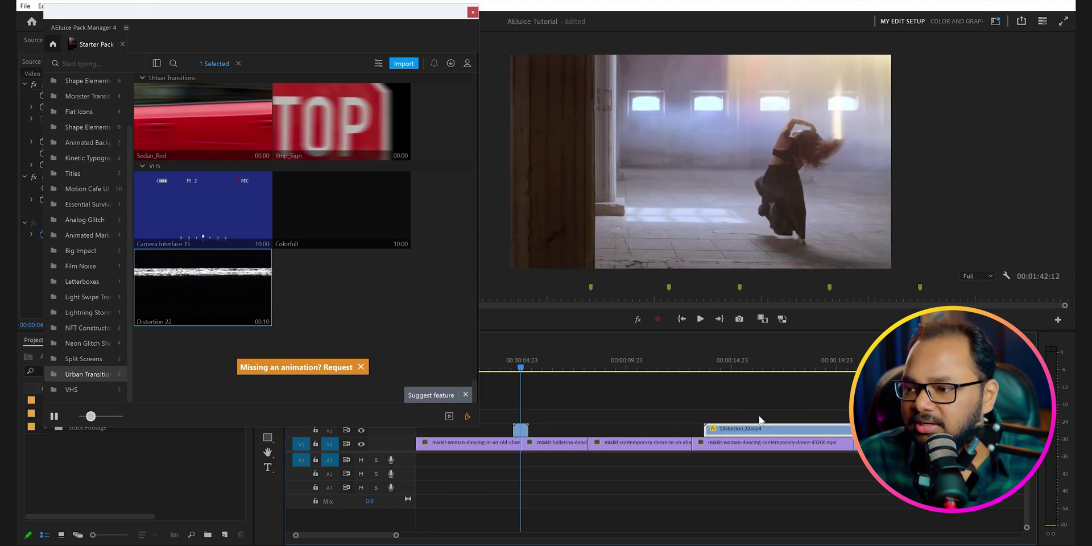
click(790, 364)
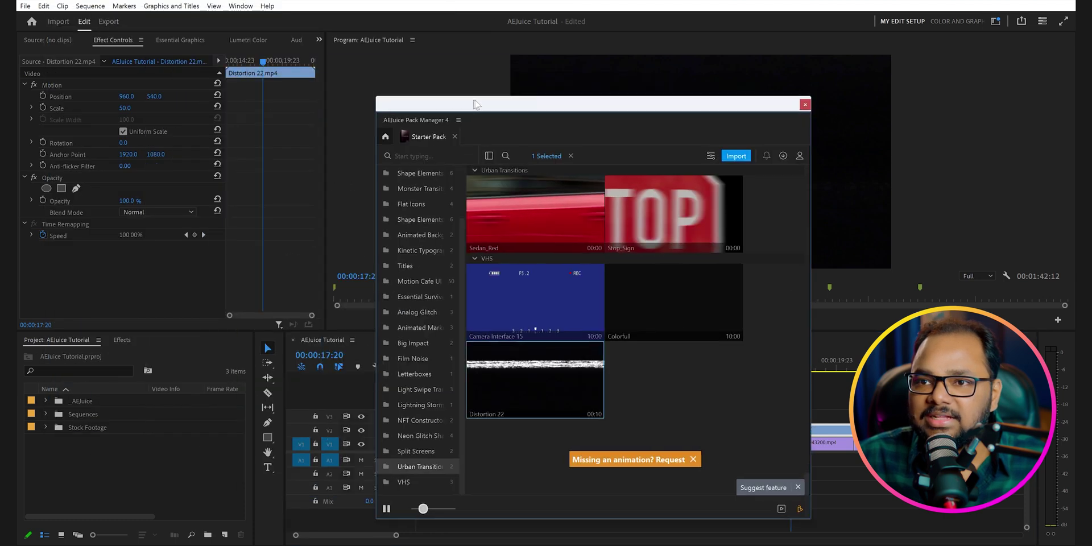
click(143, 212)
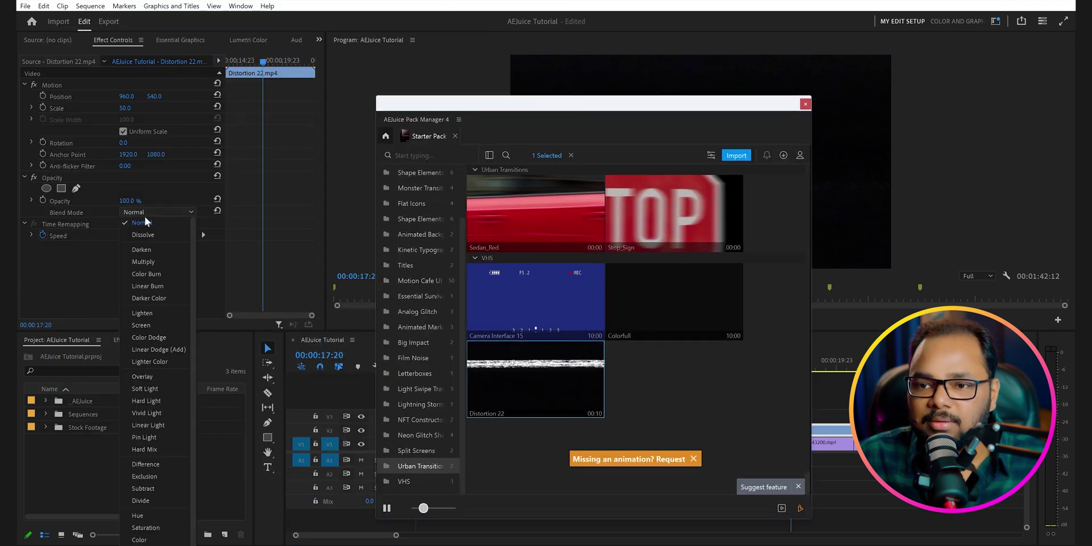
click(159, 325)
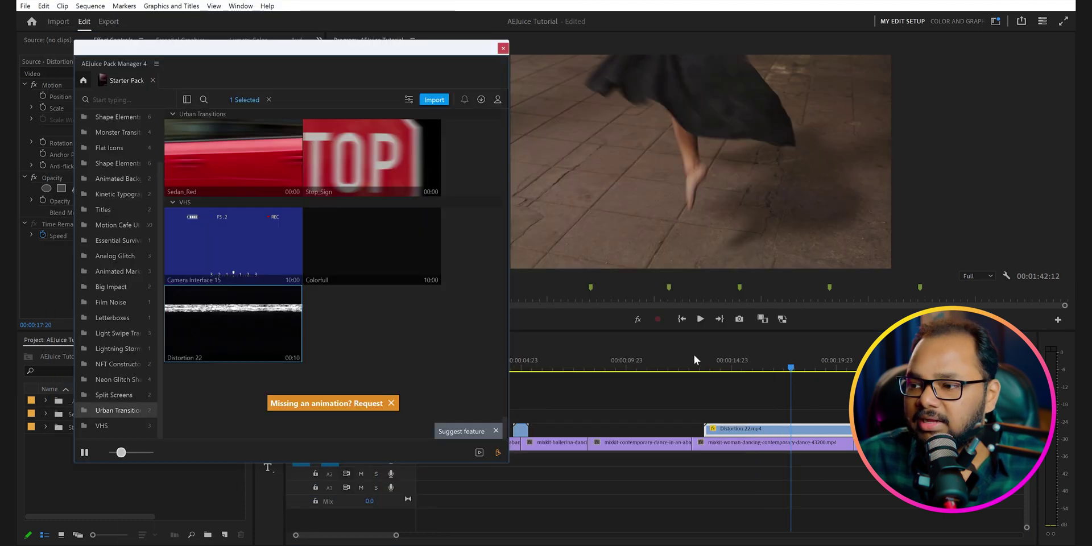
click(684, 354)
key(space)
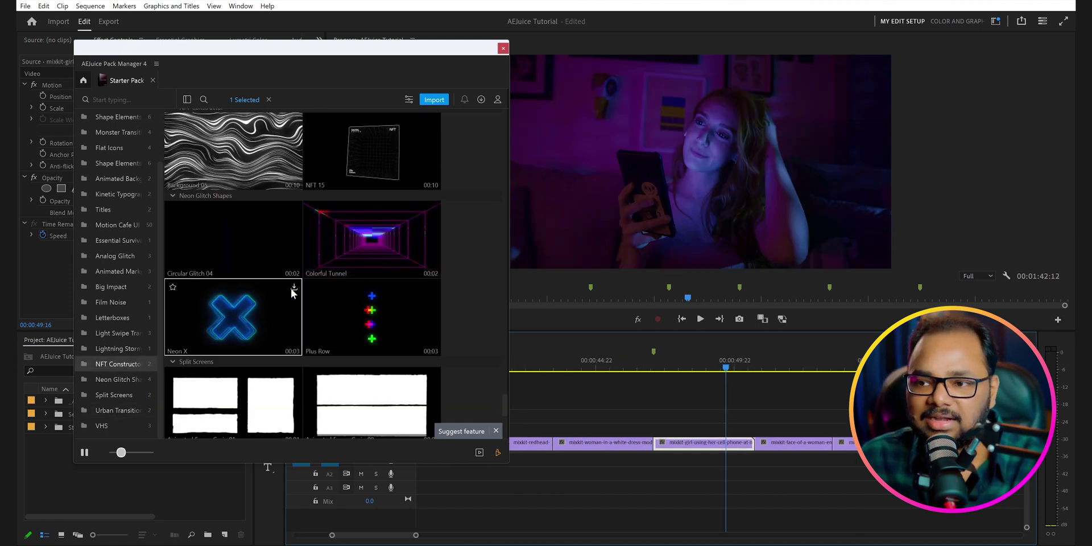
Step: Add Neon X to the AEJuice favourites and browse to the Liquid Elements assets
click(172, 287)
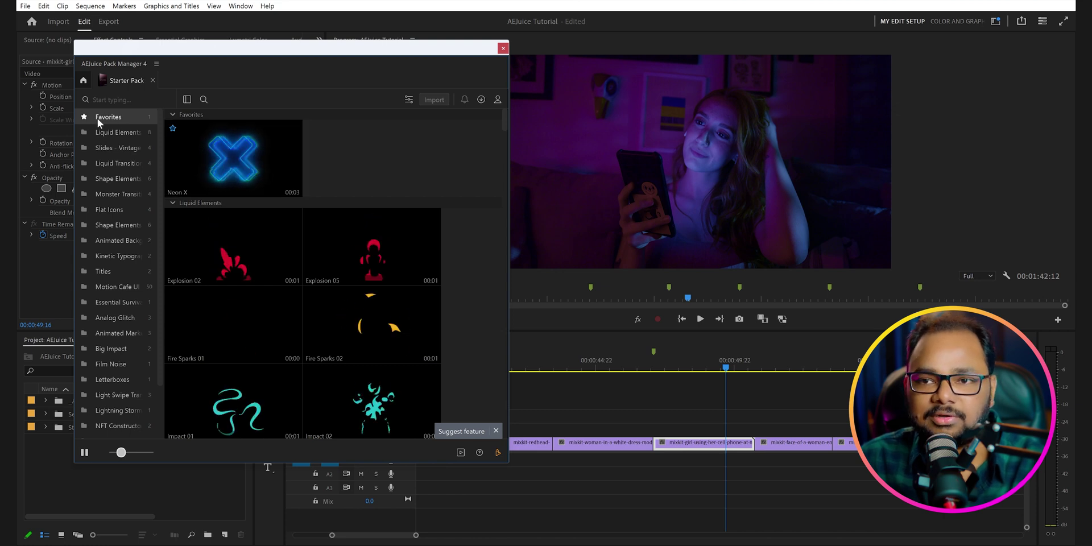
scroll(105, 284, down, 10)
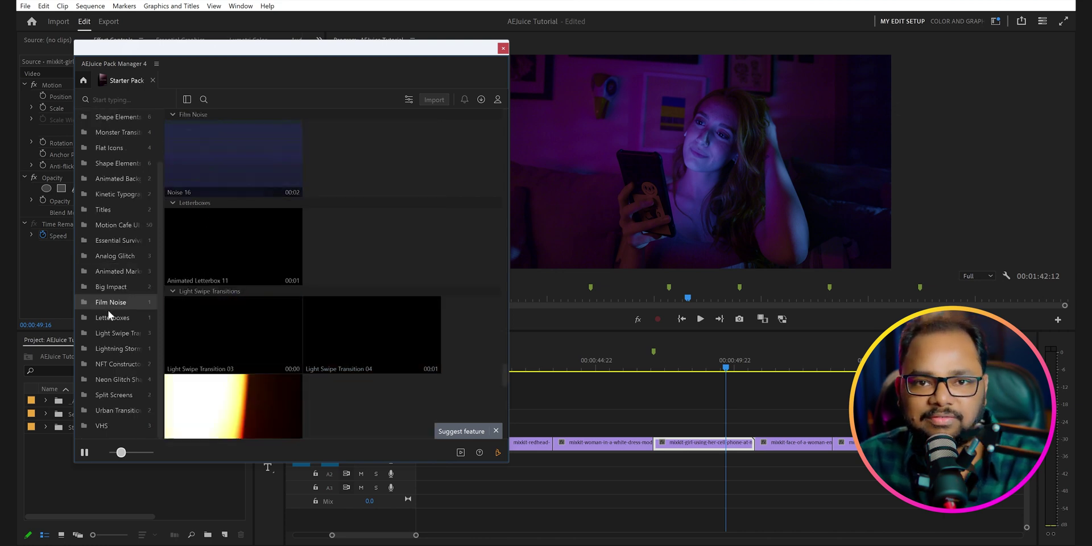
scroll(108, 312, up, 10)
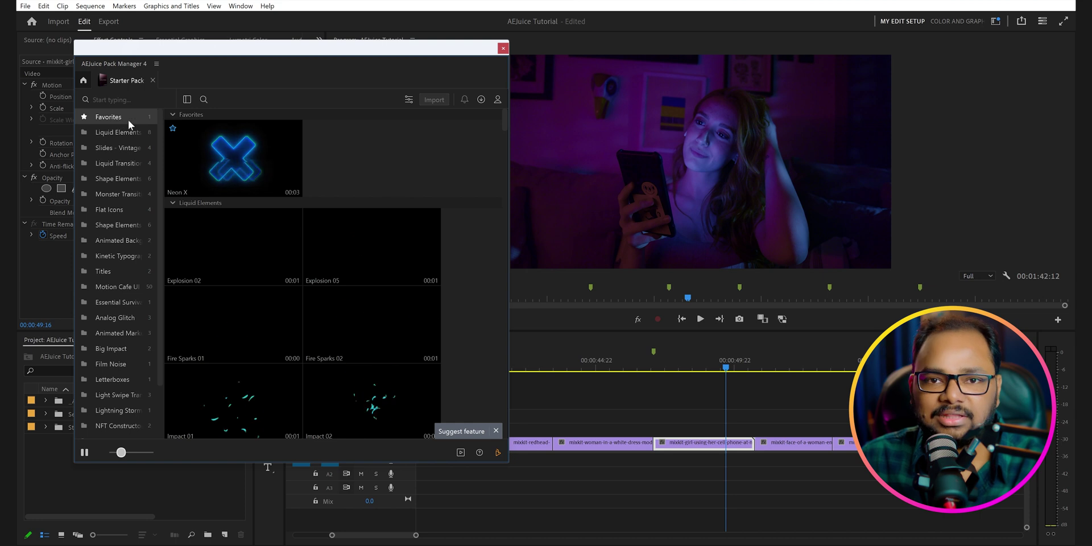
scroll(242, 232, down, 5)
click(242, 232)
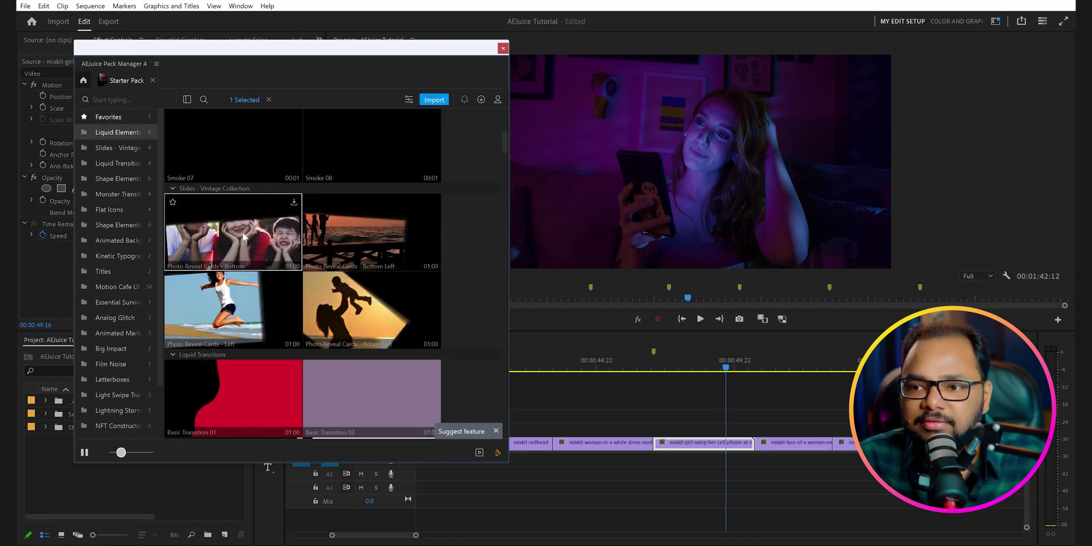
Step: Shrink the asset previews so four fit per row
scroll(257, 241, down, 2)
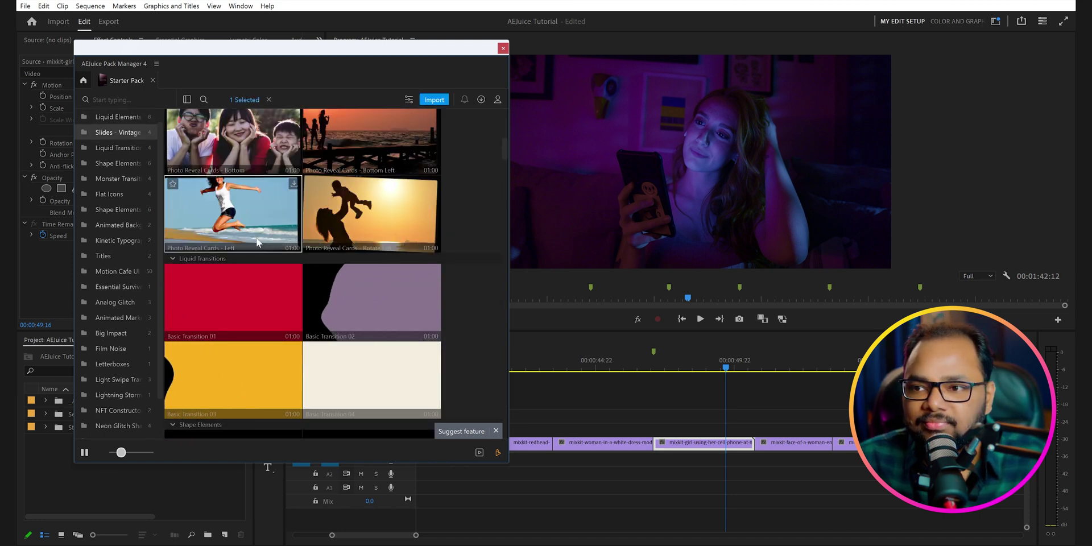
scroll(258, 239, down, 3)
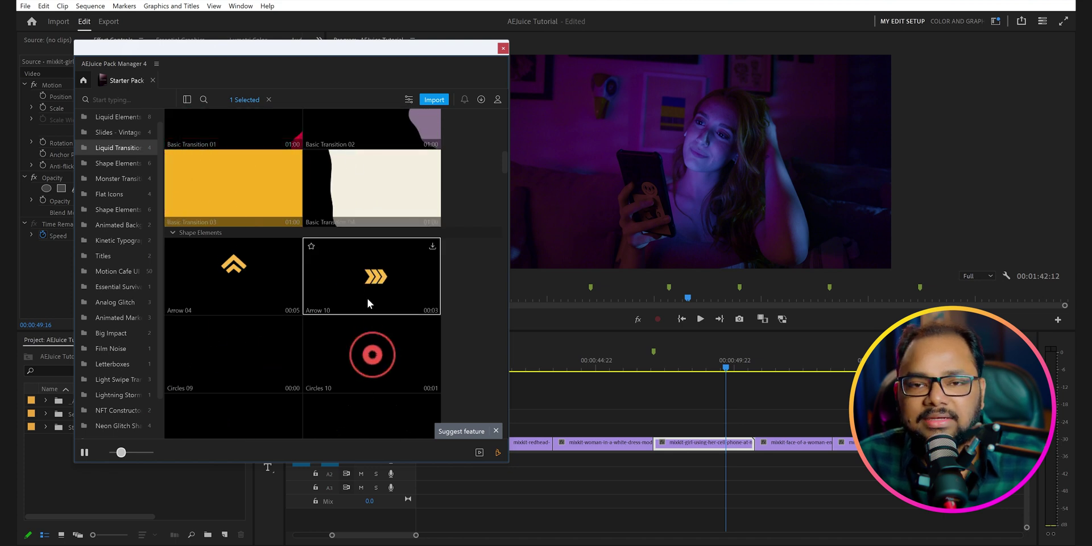
scroll(364, 300, down, 2)
mouse_move(120, 453)
mouse_down()
mouse_move(142, 453)
mouse_move(106, 459)
mouse_up()
scroll(206, 320, down, 2)
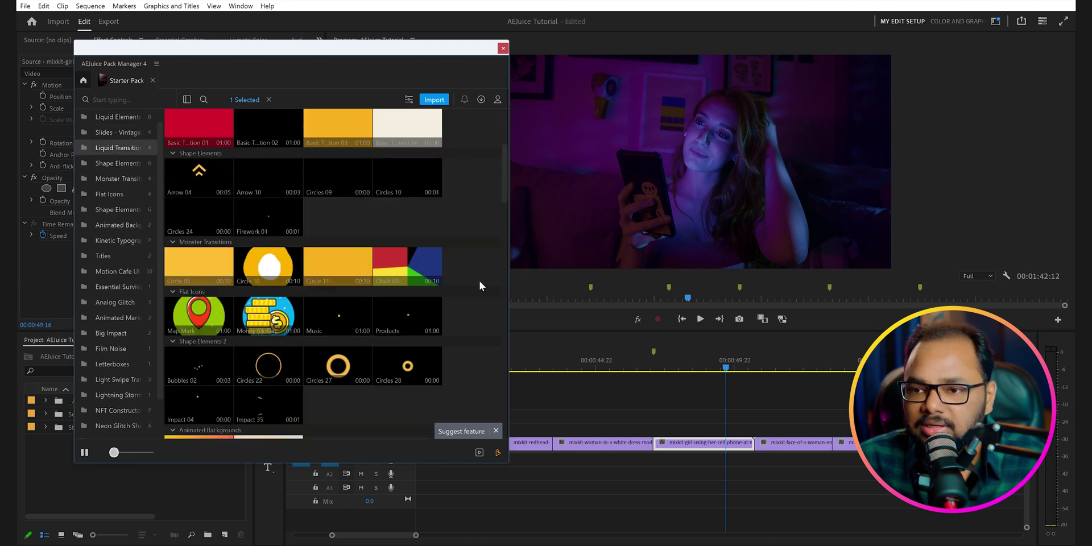
Step: Add the Map Mark animation and set its Position X to 331 to shift it left
click(225, 308)
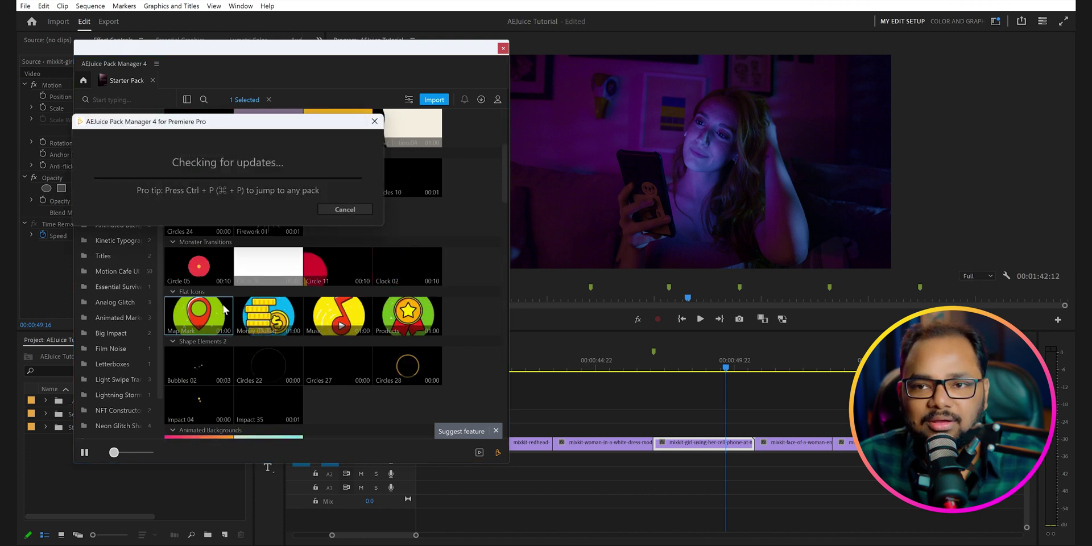
click(653, 361)
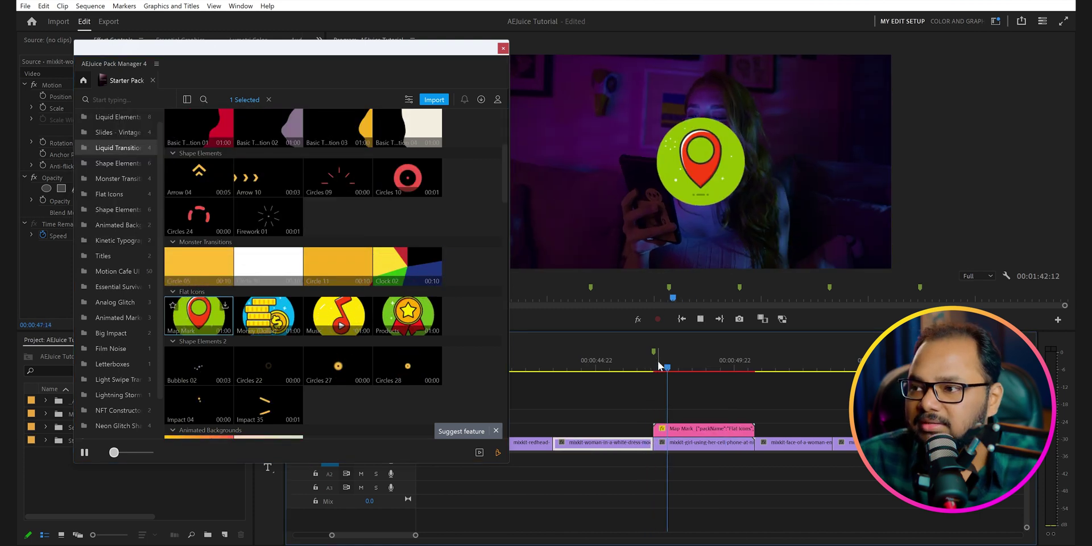
click(704, 429)
drag(338, 48, 482, 217)
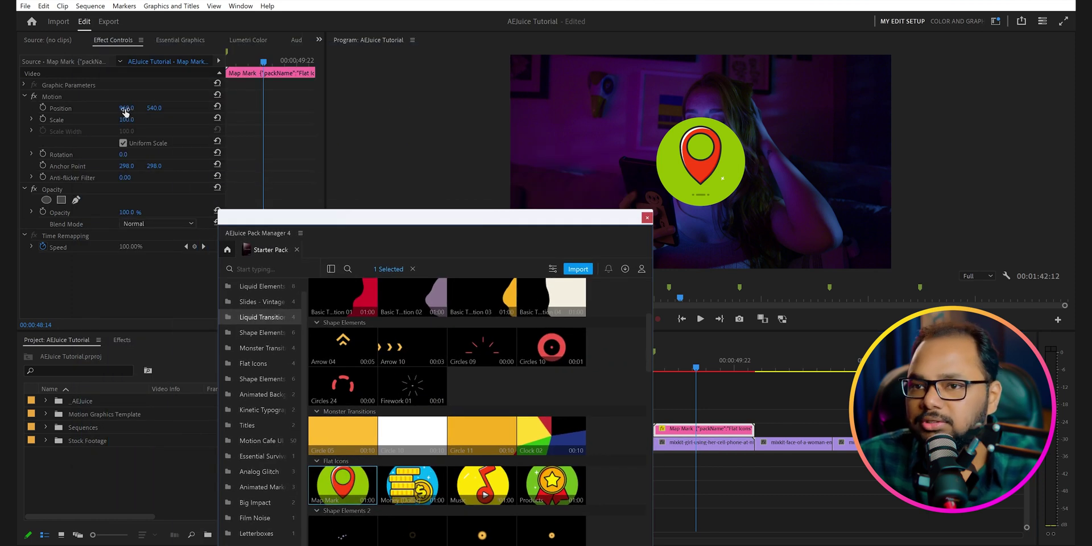
drag(127, 108, 57, 107)
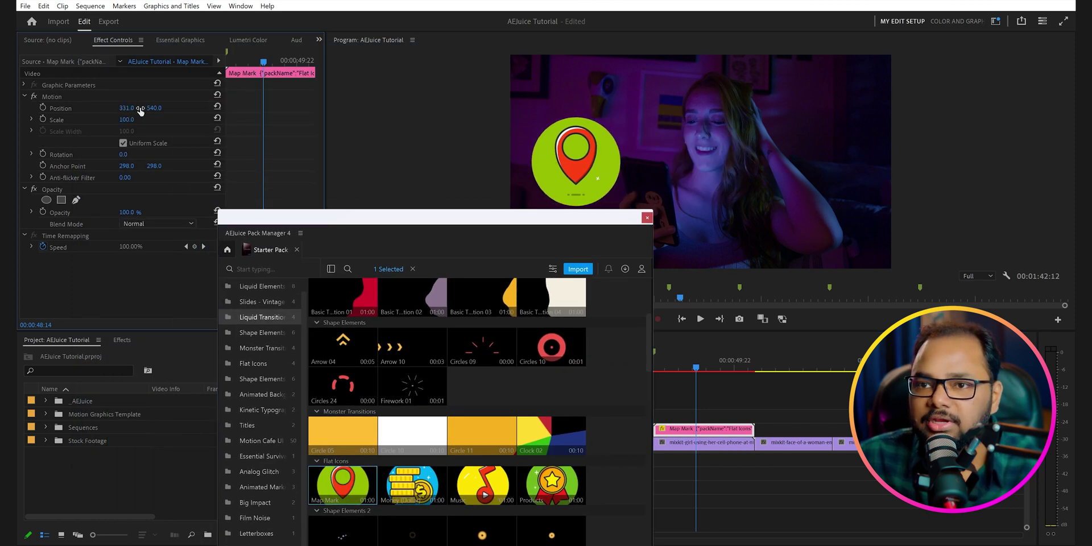
Step: Add the Box Titles 02 Flat 'JOIN NOW!' title above it and close the Pack Manager
drag(460, 219, 384, 72)
scroll(403, 285, down, 10)
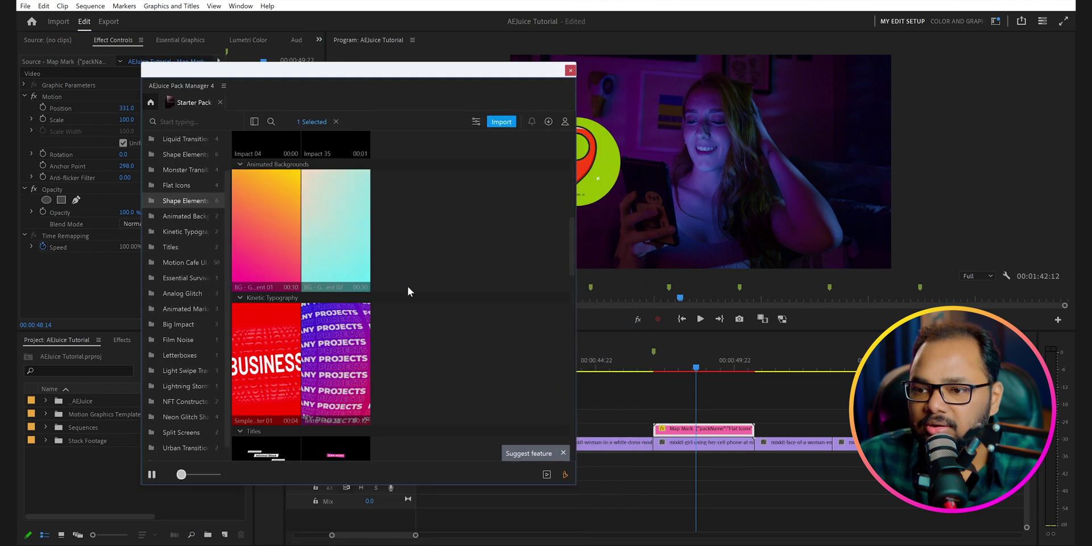
scroll(462, 259, down, 3)
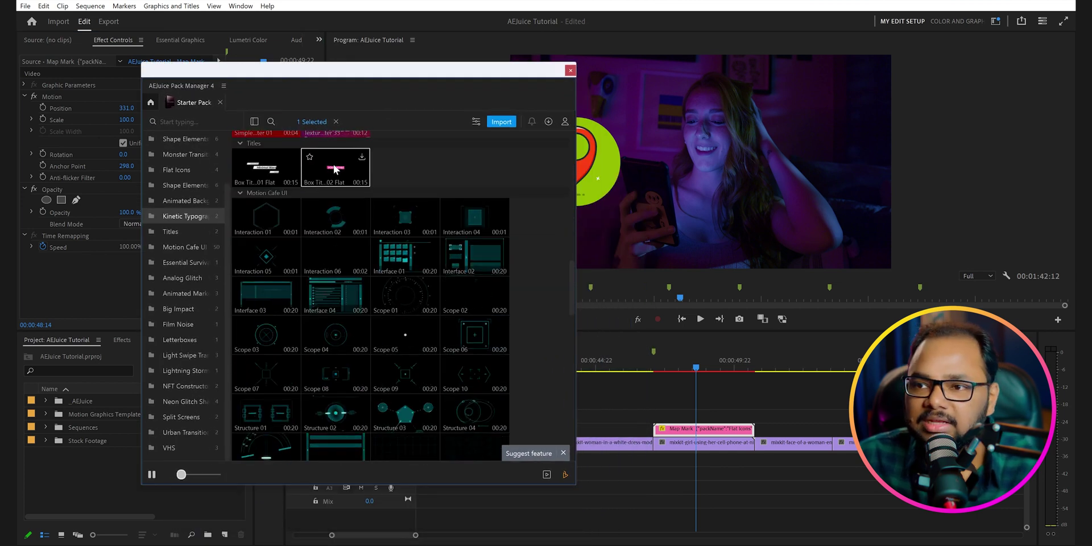
click(362, 157)
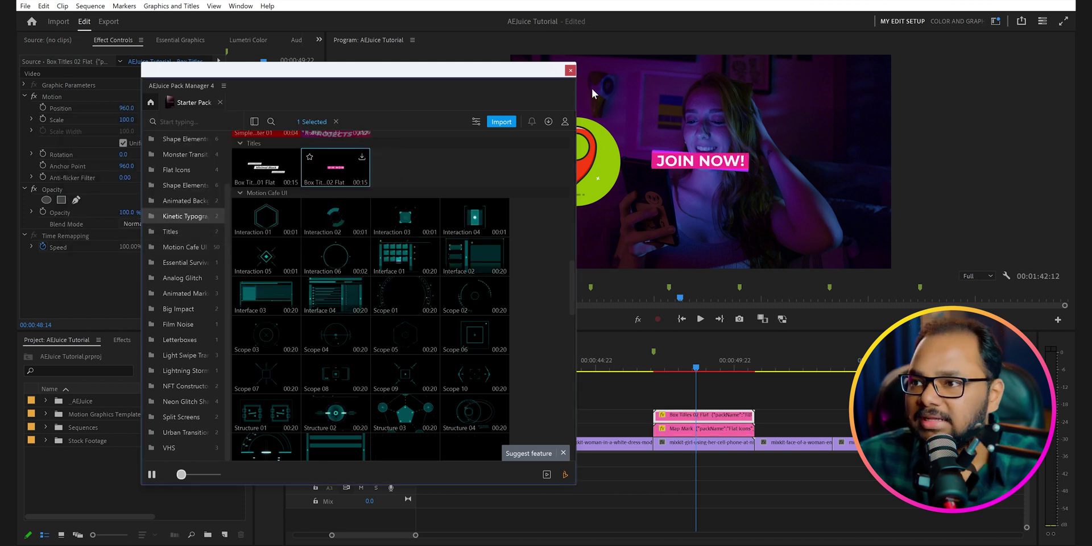
click(569, 71)
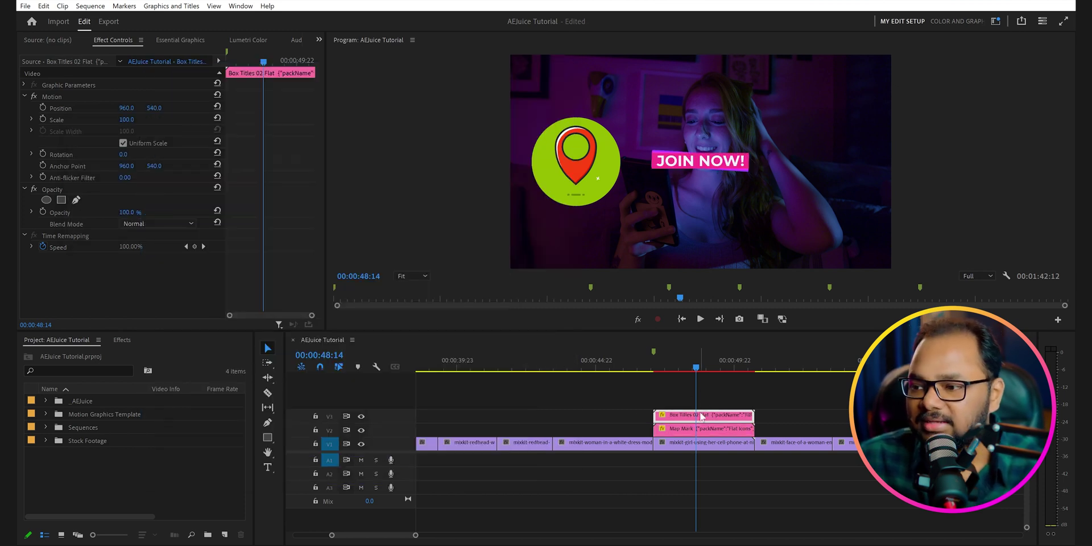
Step: Replace the Box Titles text 'JOIN NOW!' with 'My location' and play back the result
click(698, 416)
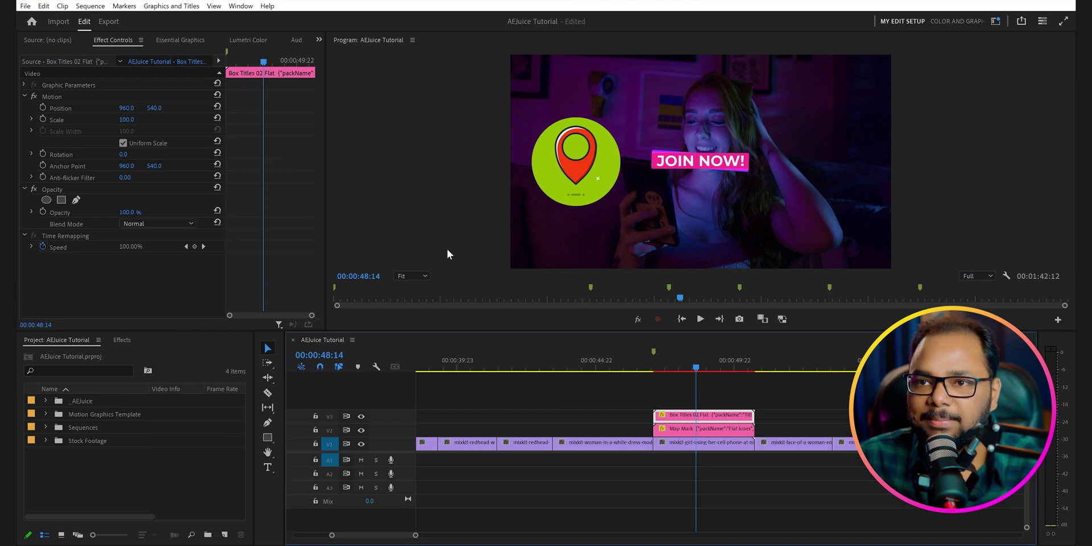
click(178, 40)
click(133, 106)
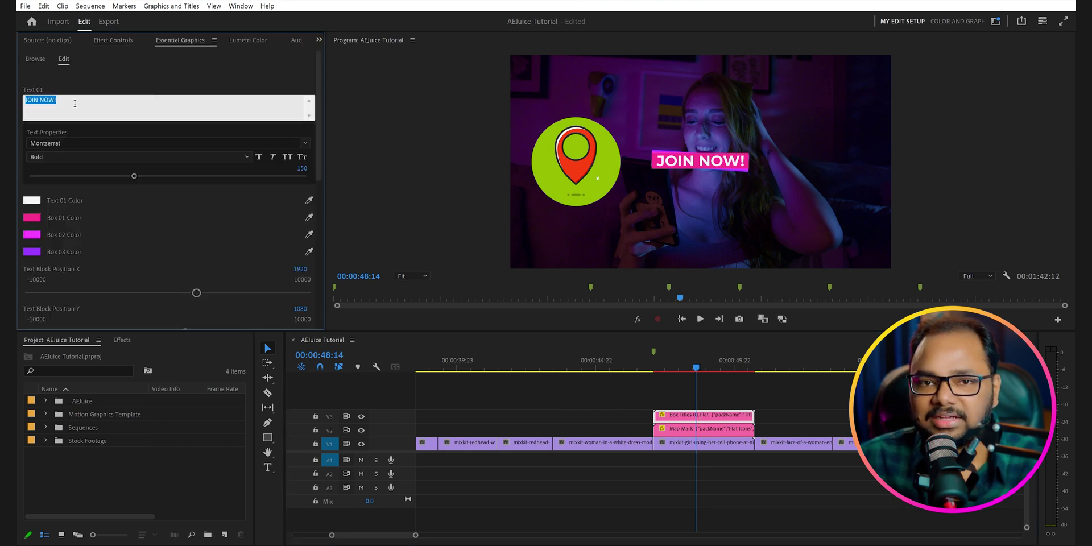
text(My location)
click(673, 168)
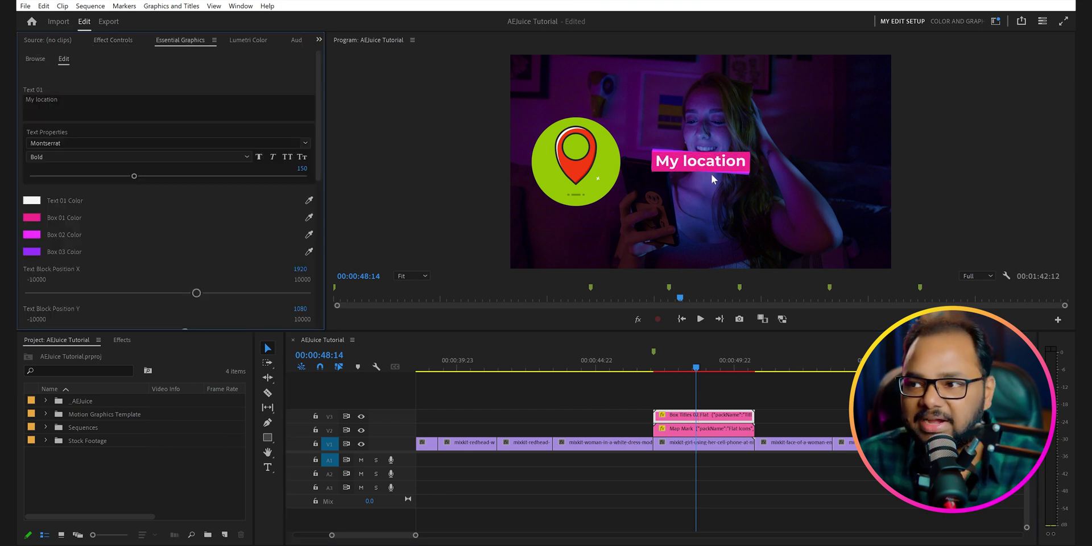
click(113, 40)
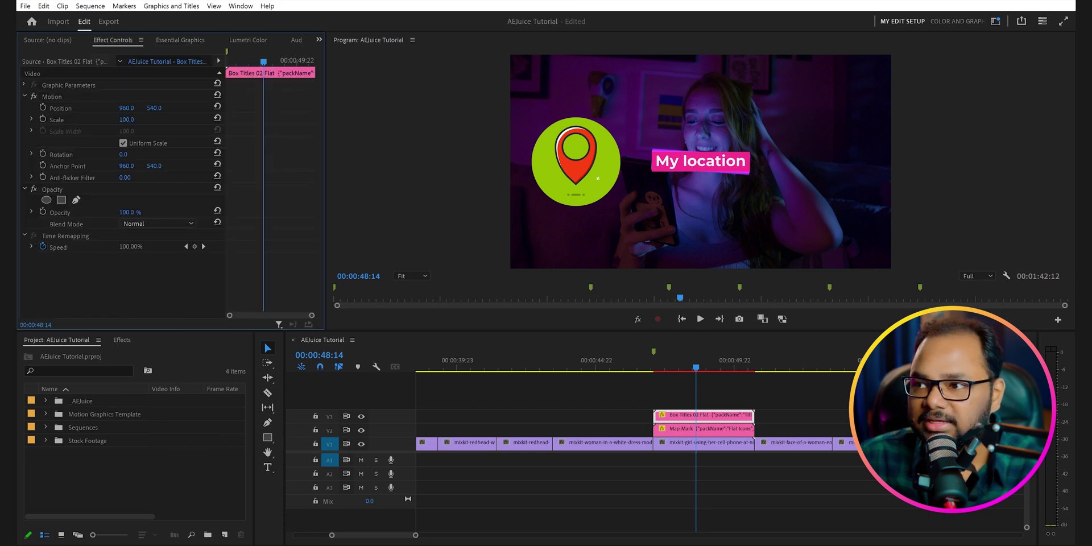
click(641, 364)
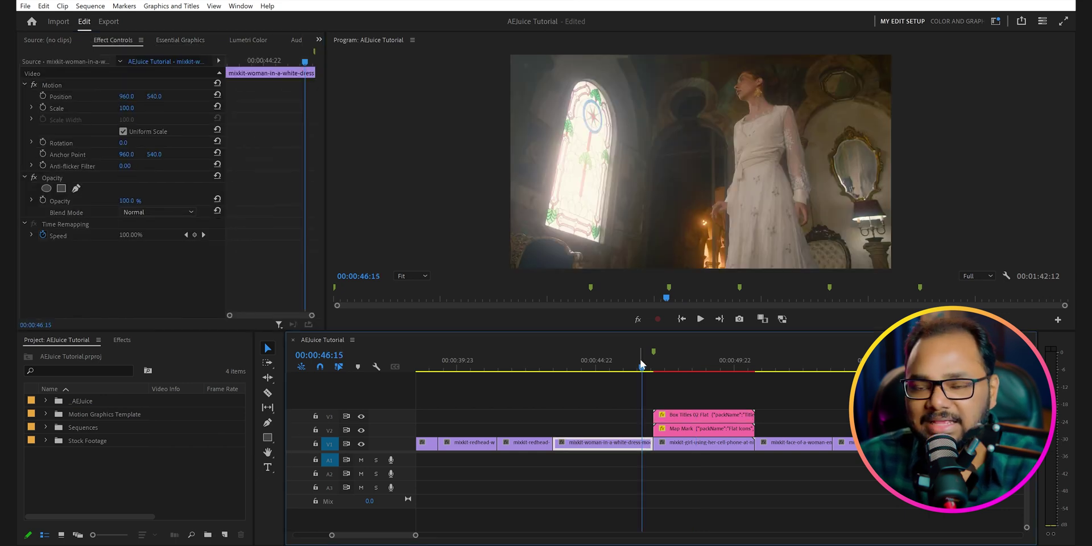
key(space)
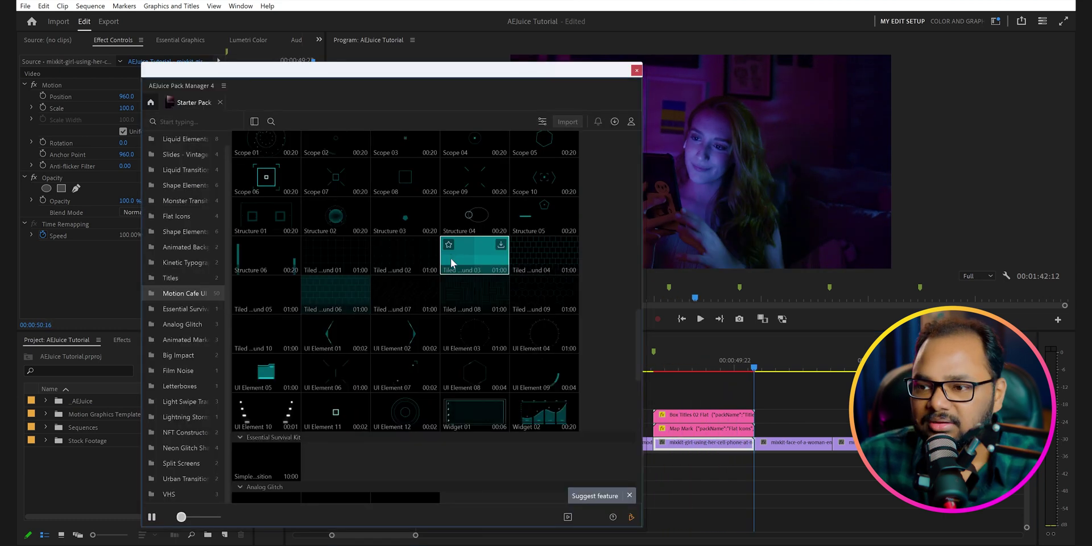
Step: Close the Starter Pack tab and open the Old Film Constructor pack
scroll(450, 258, down, 5)
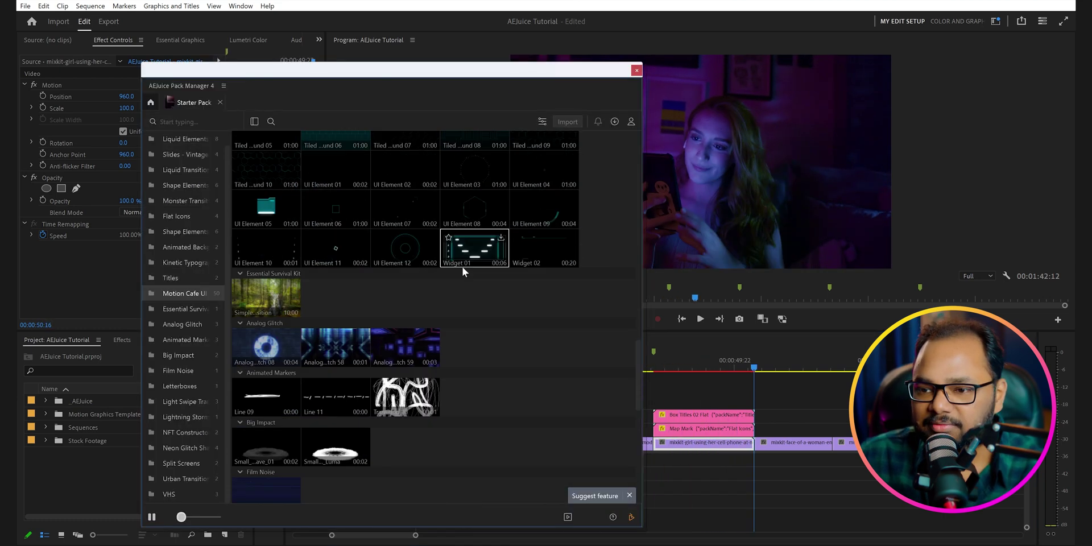
scroll(420, 310, down, 3)
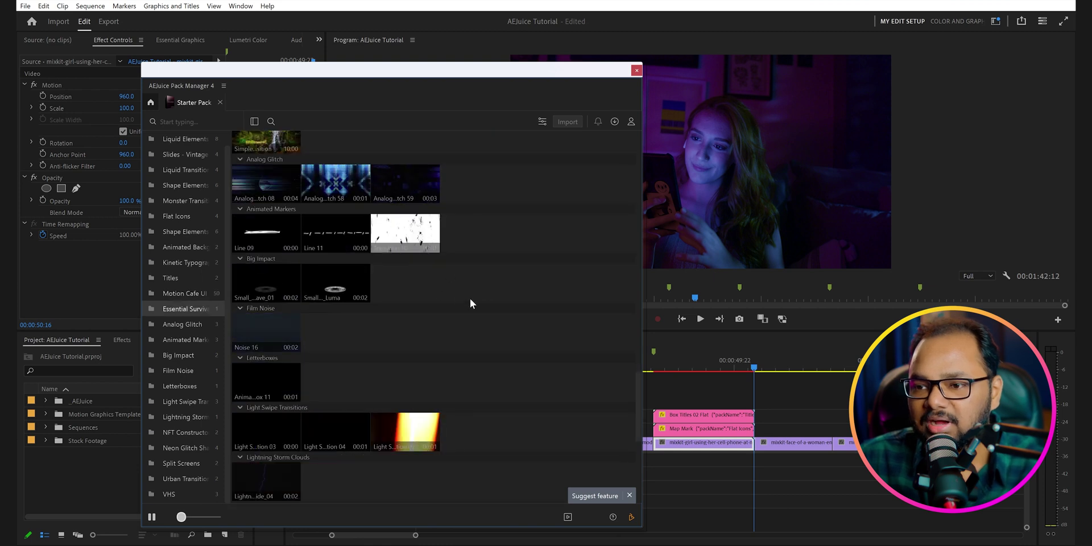
scroll(492, 303, up, 5)
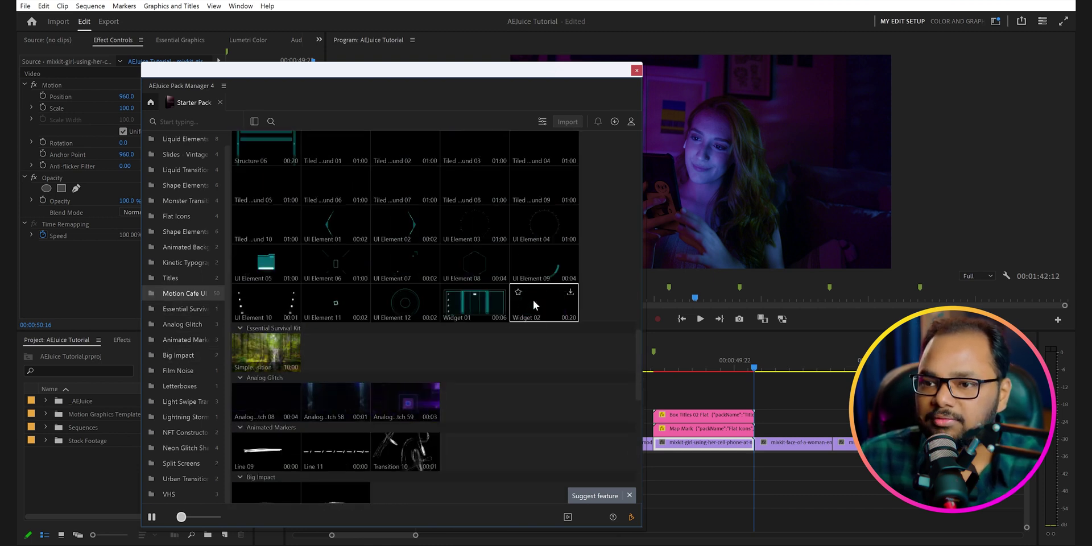
scroll(534, 299, up, 20)
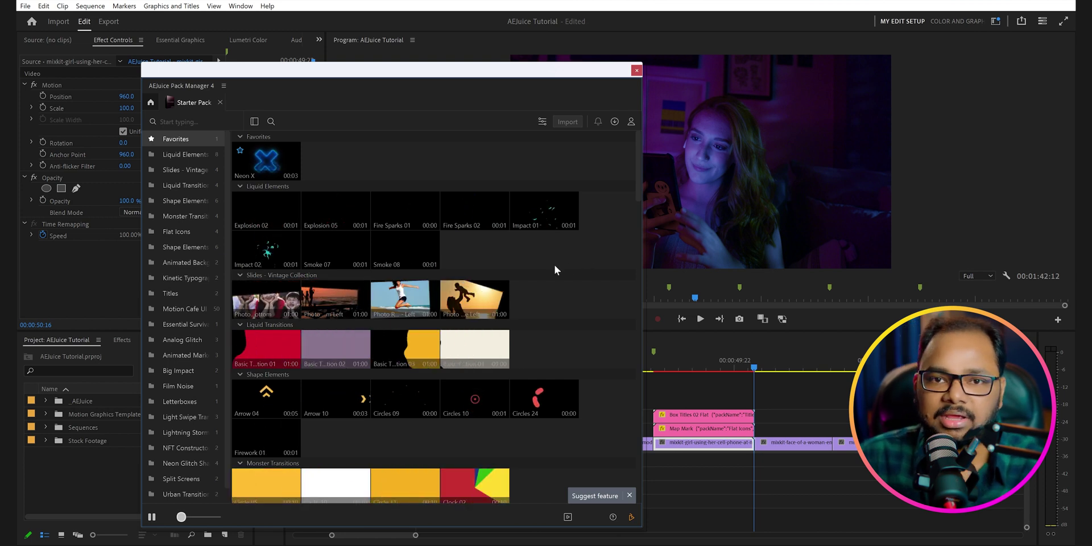
click(219, 102)
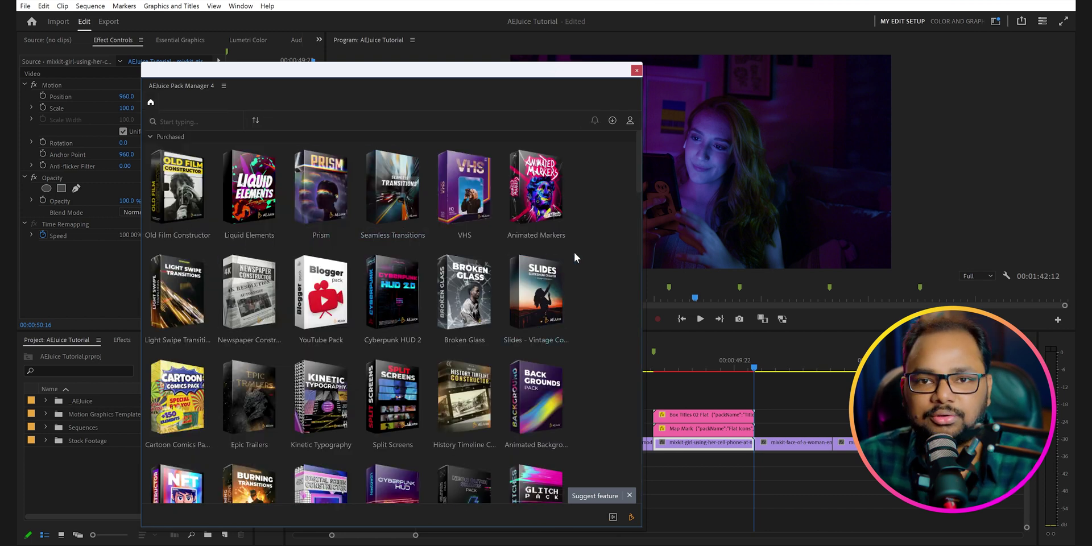
mouse_move(184, 191)
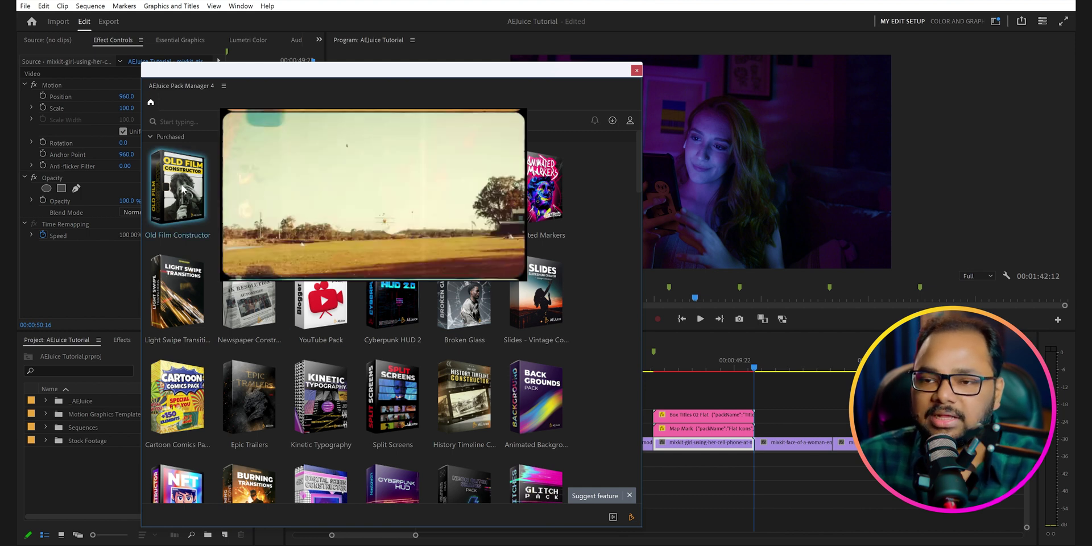
click(185, 191)
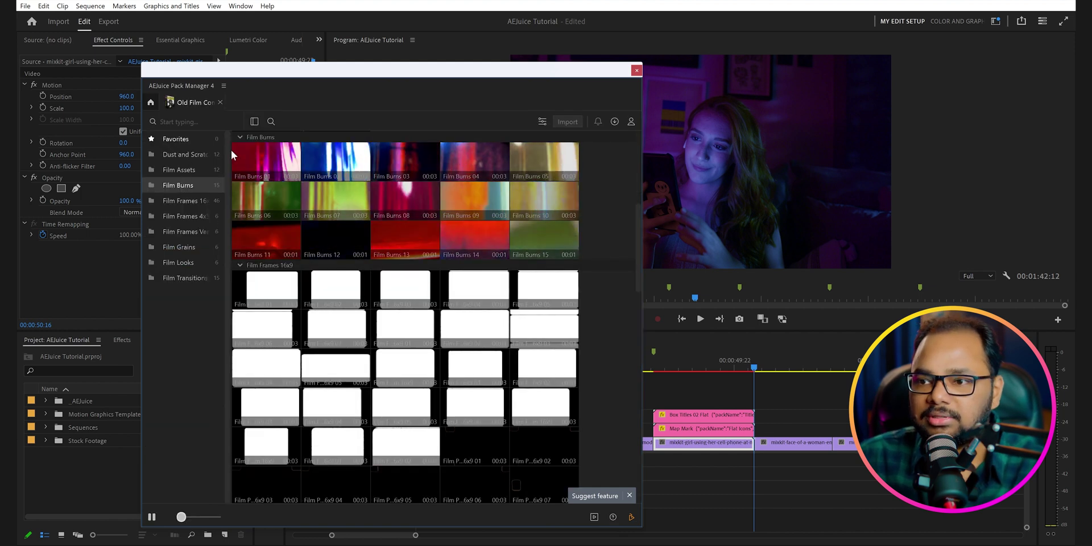
Step: Jump to the Dust and Scratches assets and enlarge the thumbnails
click(183, 152)
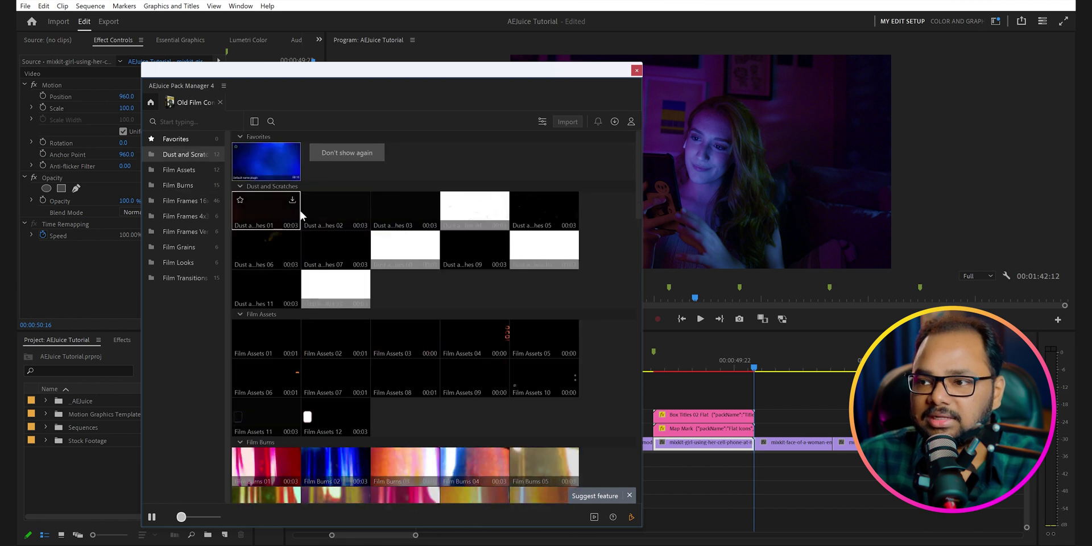
drag(181, 516, 191, 517)
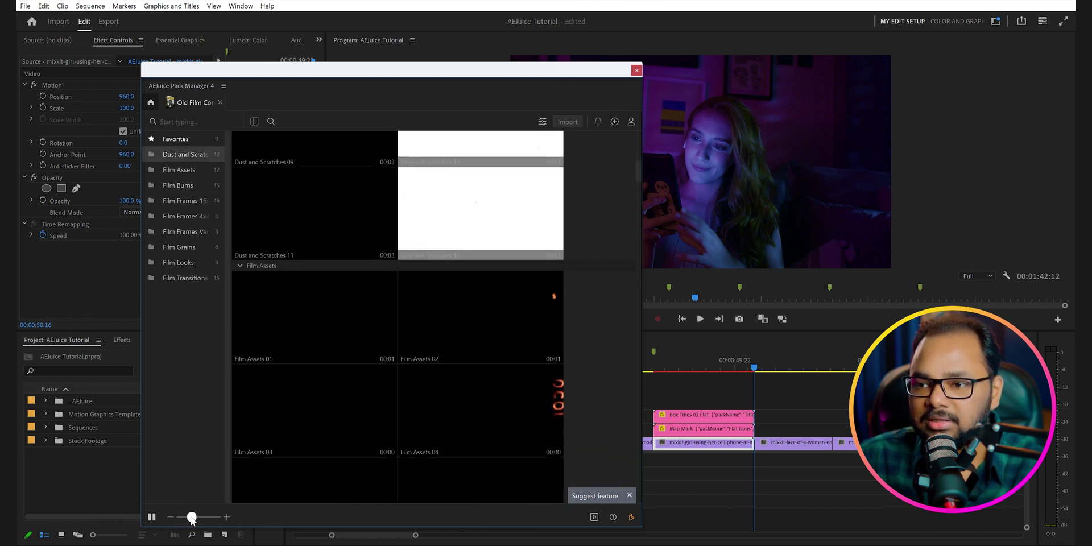
scroll(601, 261, up, 8)
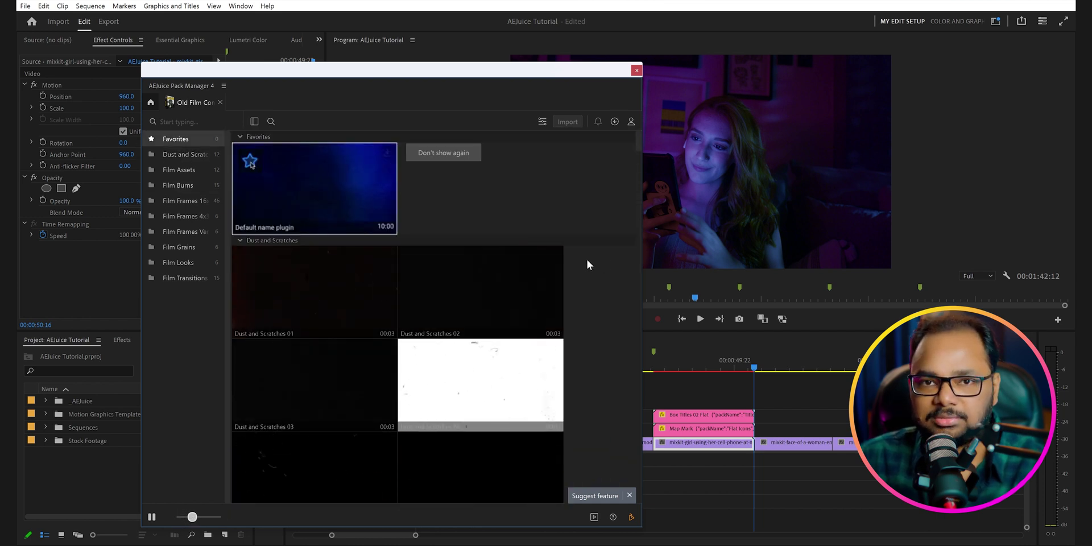
scroll(592, 206, down, 2)
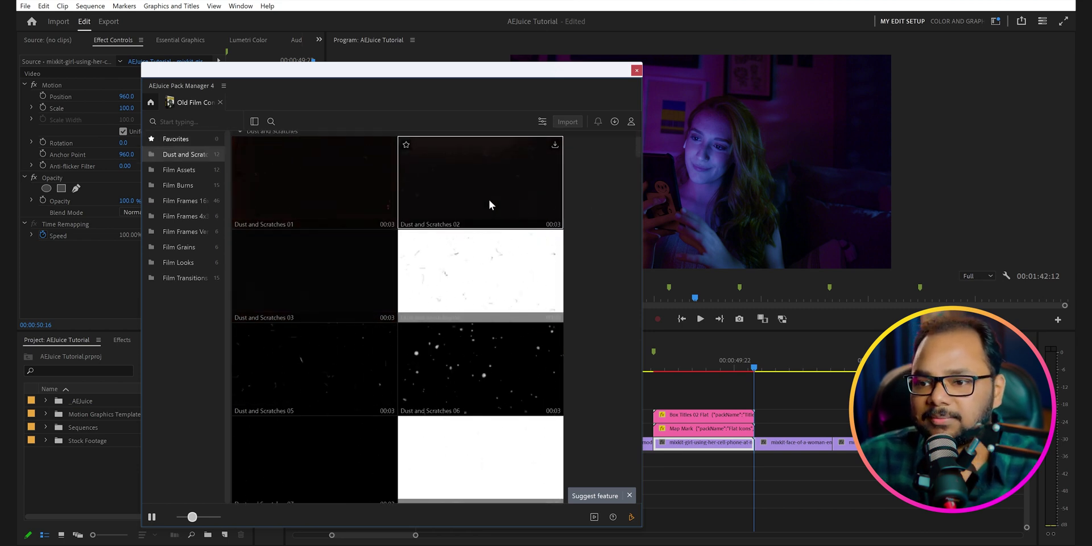
scroll(317, 188, down, 12)
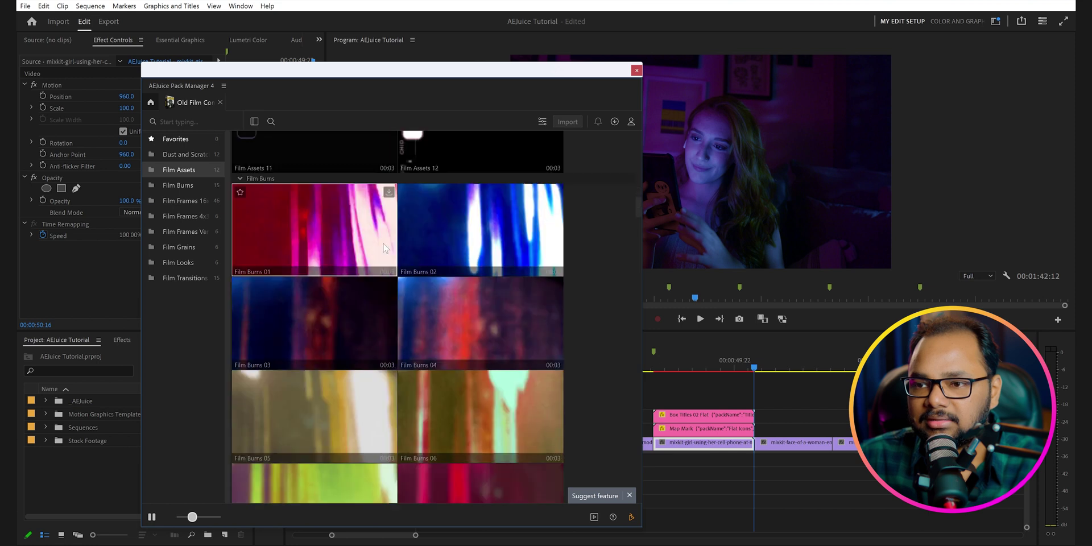
scroll(384, 248, down, 12)
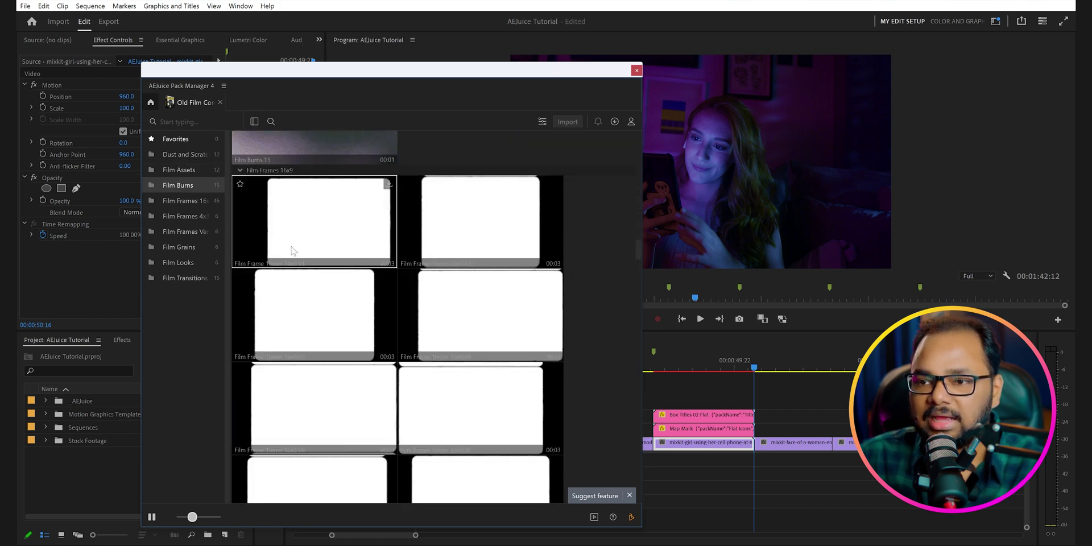
Step: Scroll to Film Frames 4x3 and Vertical 9x16, and park the playhead on the old-fashioned lady clip
scroll(312, 337, down, 3)
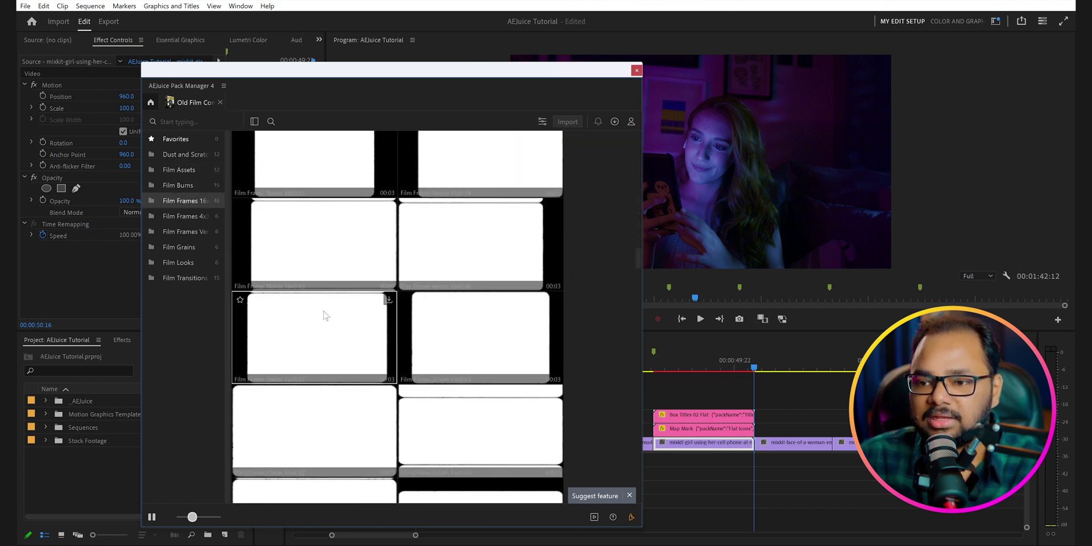
scroll(325, 316, down, 8)
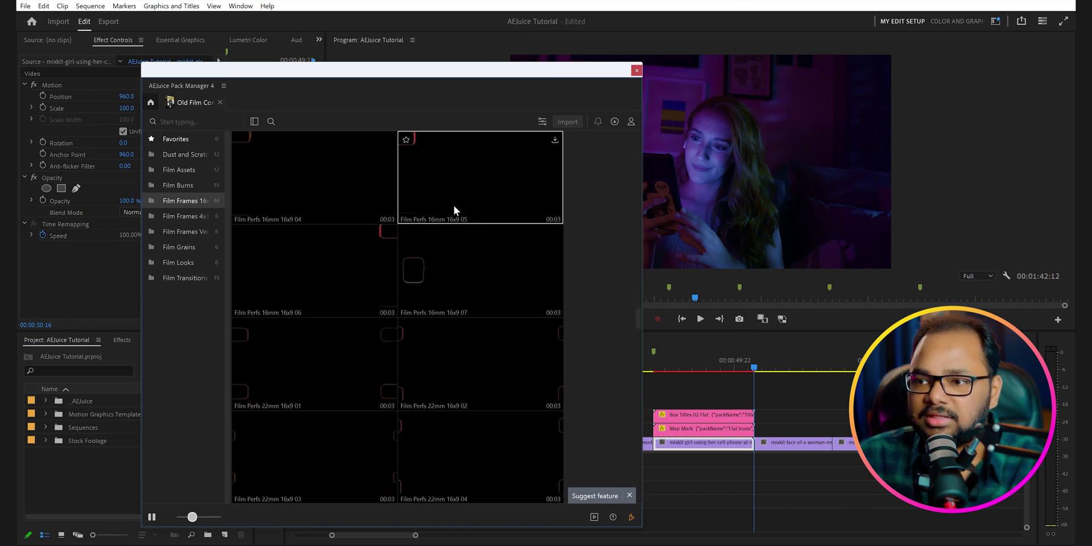
scroll(472, 295, down, 10)
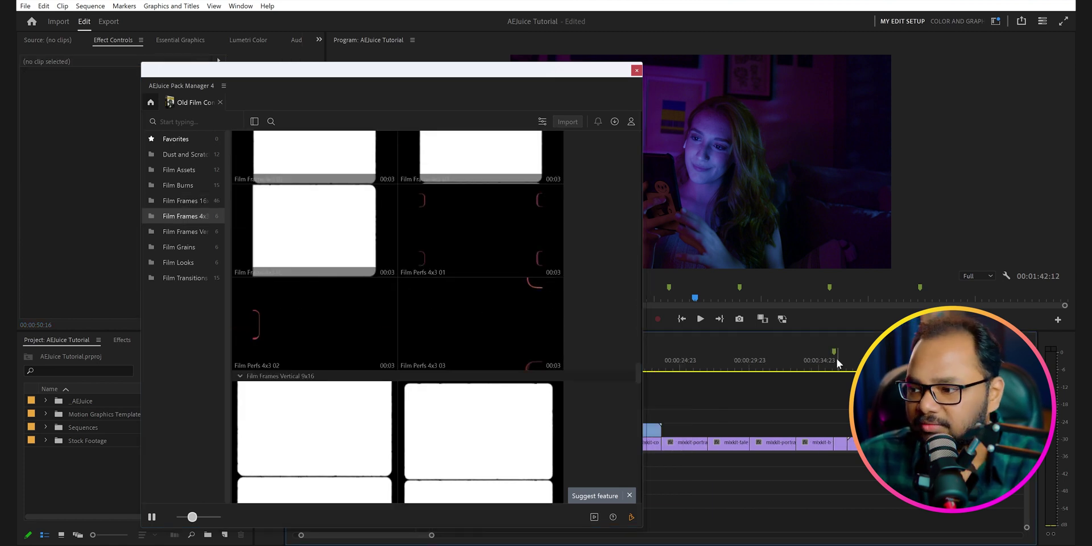
mouse_move(837, 363)
mouse_down()
mouse_move(853, 367)
mouse_move(837, 366)
mouse_up()
scroll(602, 358, down, 3)
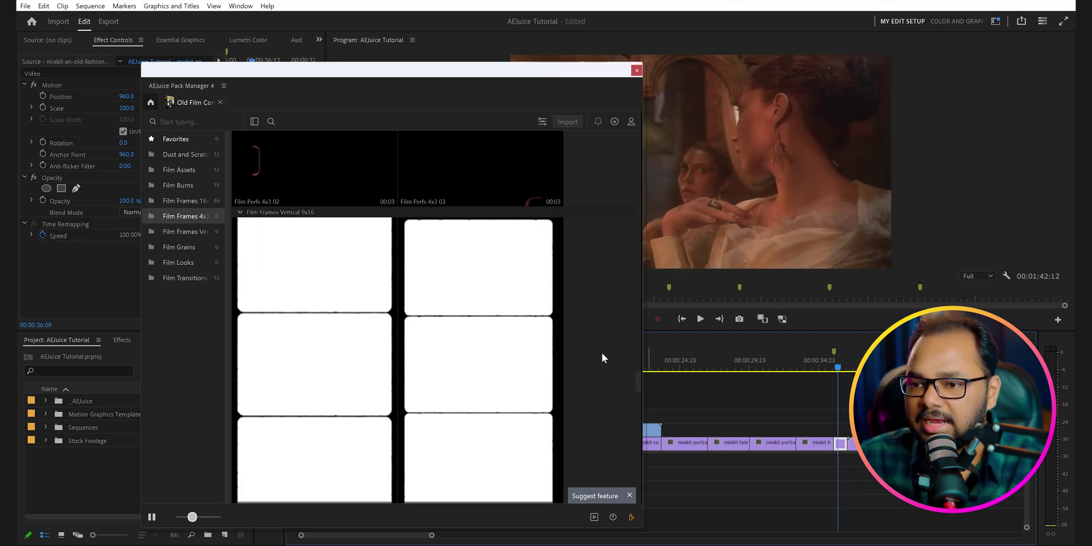
Step: Add Film Burns 12 above the clips on V2 and scrub through it
scroll(603, 353, up, 10)
click(434, 218)
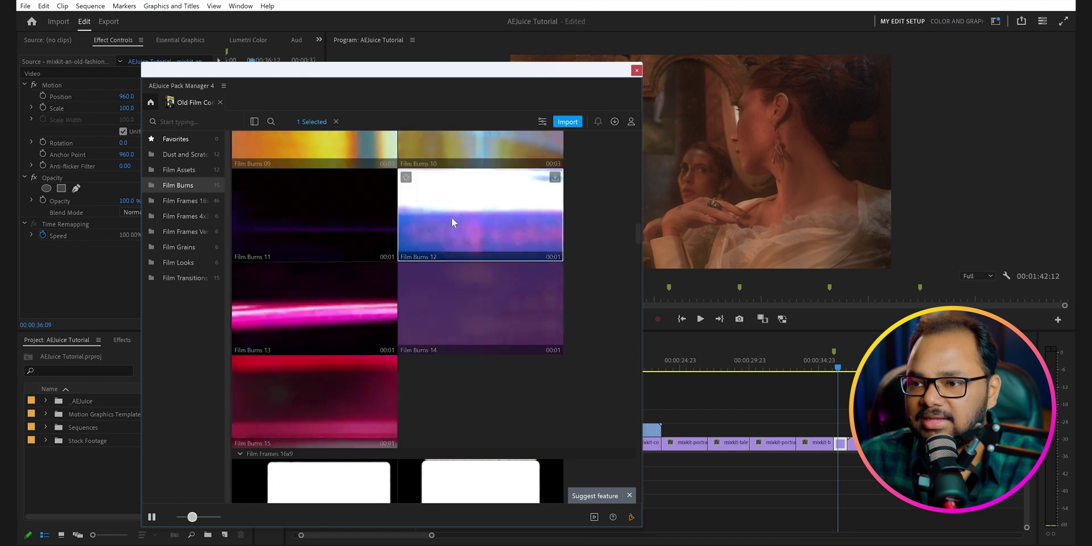
double_click(464, 220)
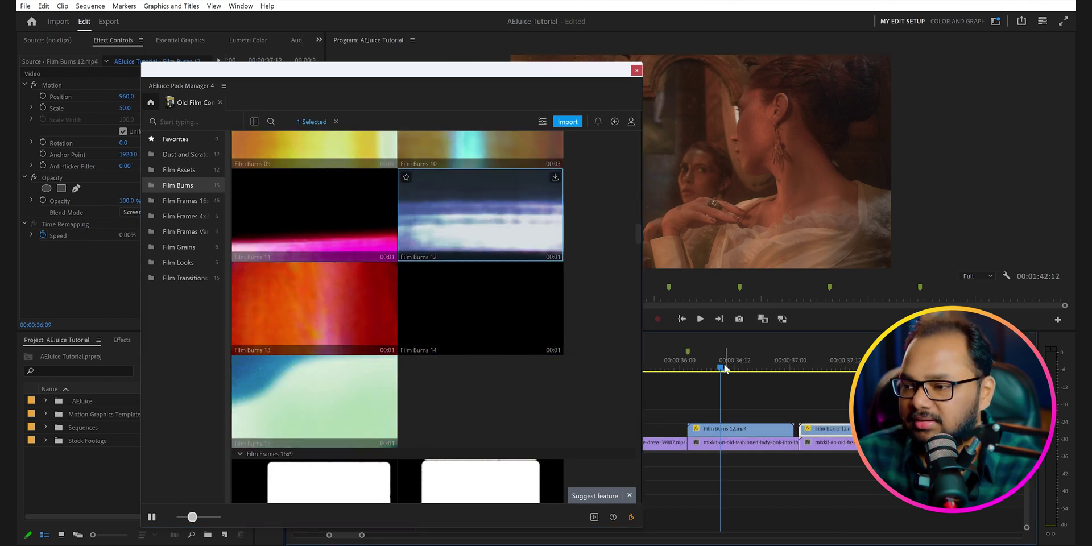
click(705, 369)
mouse_move(705, 369)
mouse_down()
mouse_move(742, 376)
mouse_move(720, 368)
mouse_up()
Step: Play back the burn transition from just before the overlay
click(704, 393)
click(676, 359)
key(space)
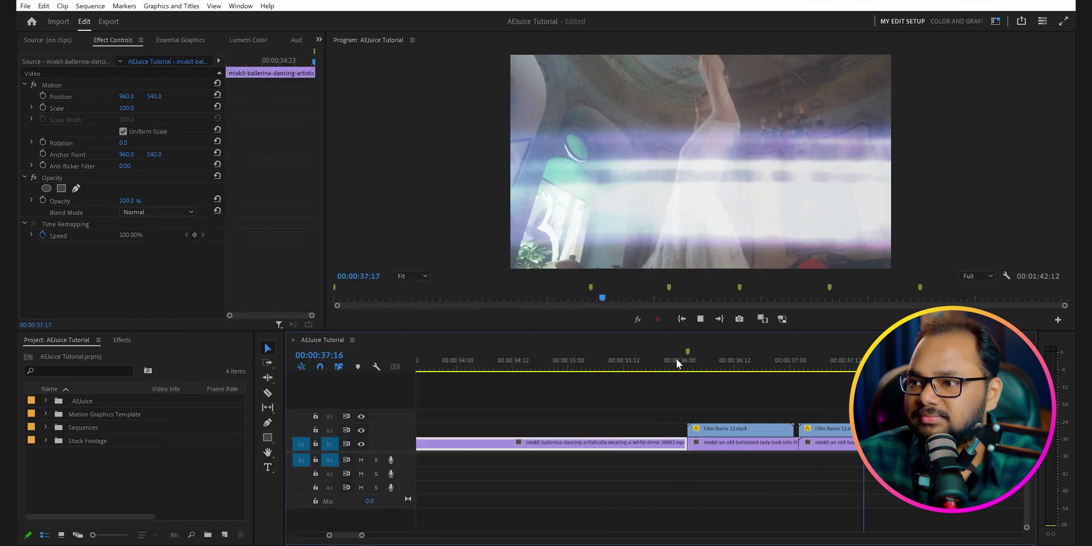
Step: Reopen AEJuice Pack Manager 4 via Window > Extensions and browse the Liquid Elements pack
click(240, 6)
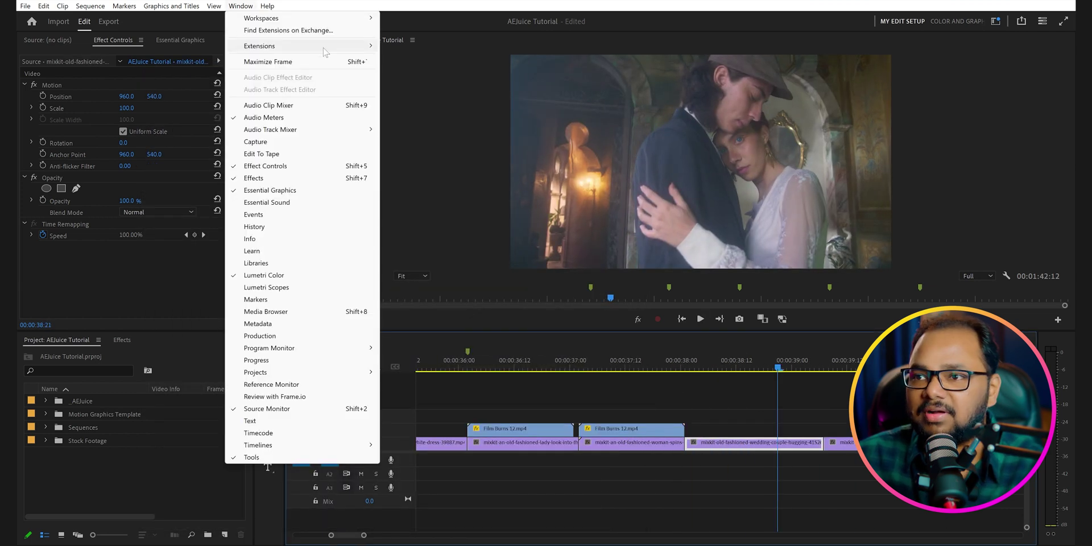
click(401, 48)
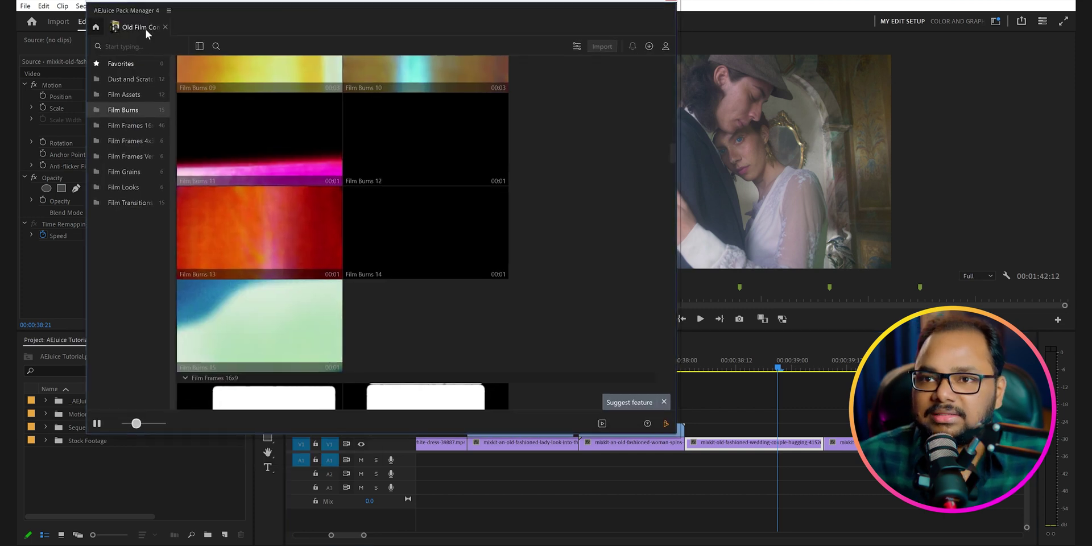
click(97, 27)
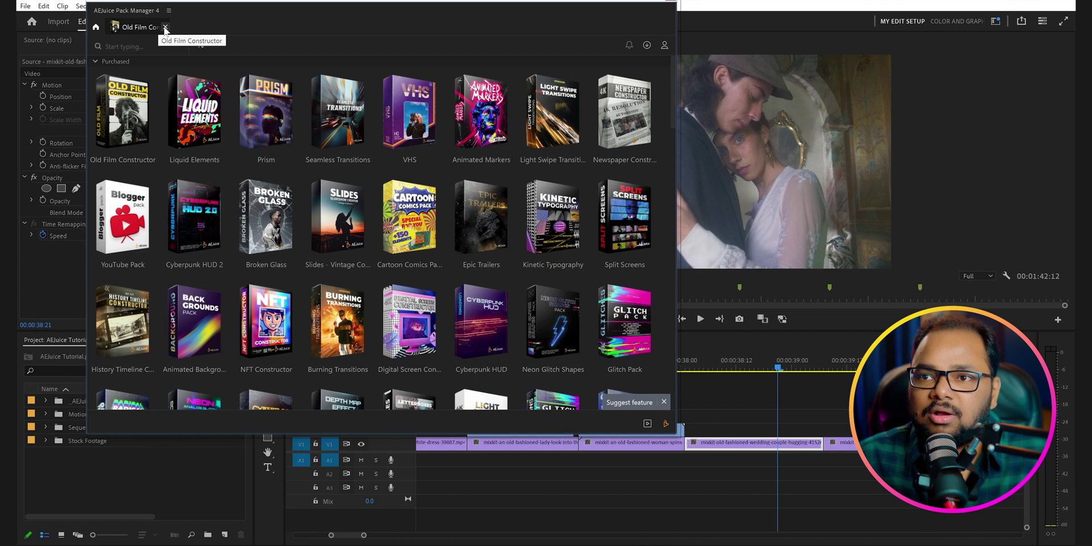
click(194, 111)
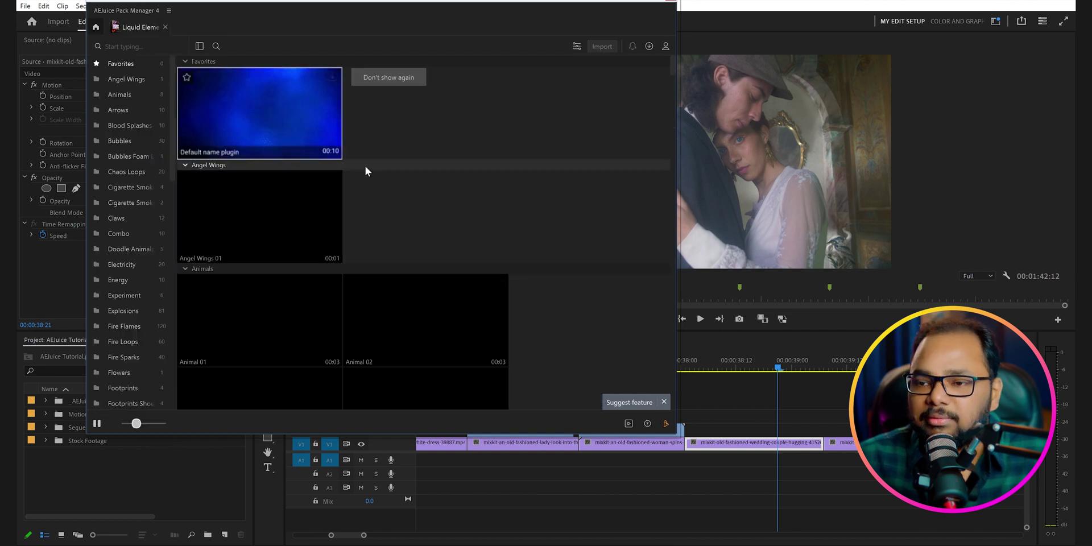
scroll(511, 177, down, 5)
scroll(542, 168, down, 15)
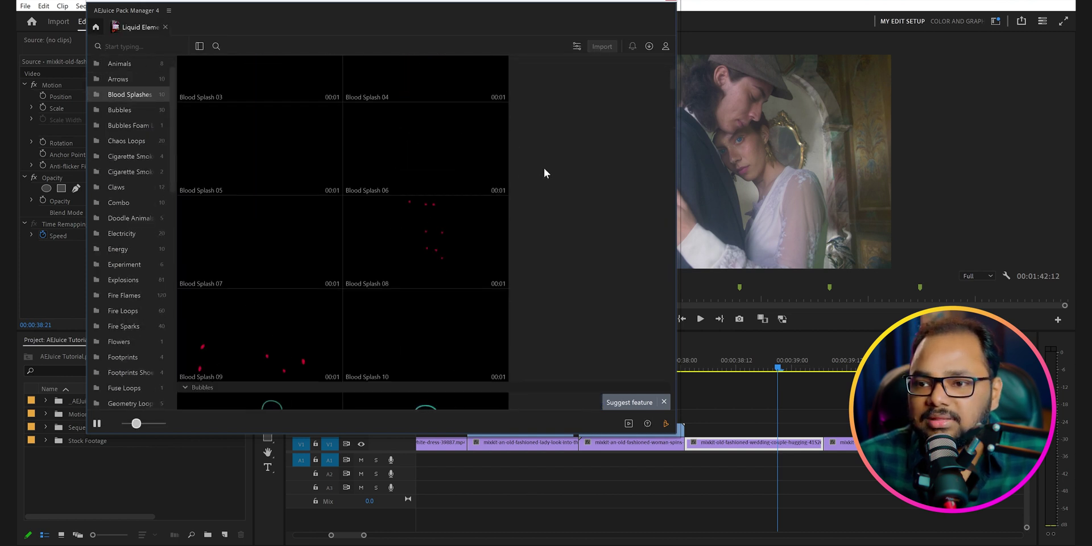
Step: Preview the Prism and Seamless Transitions packs
click(95, 26)
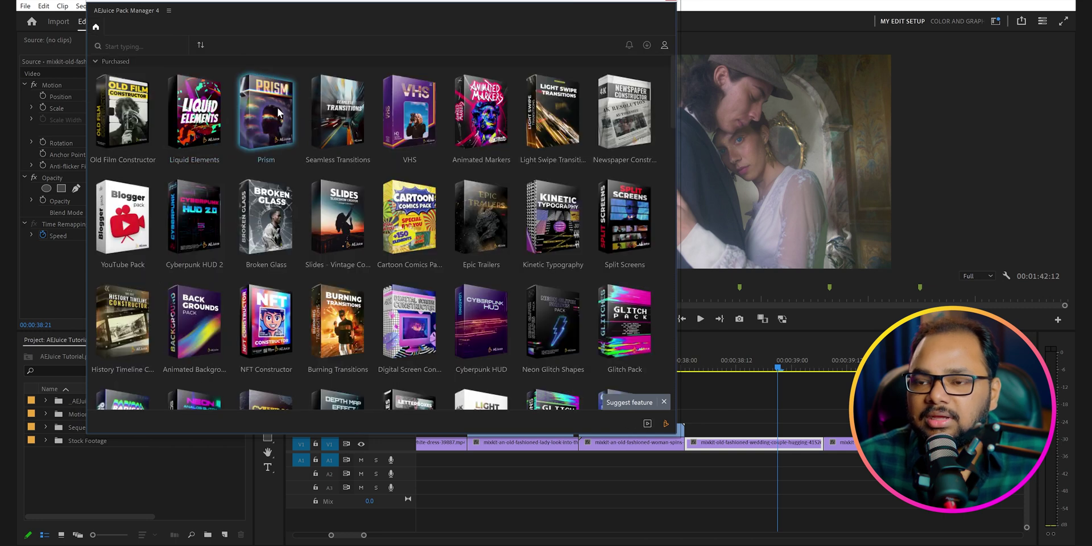
click(275, 112)
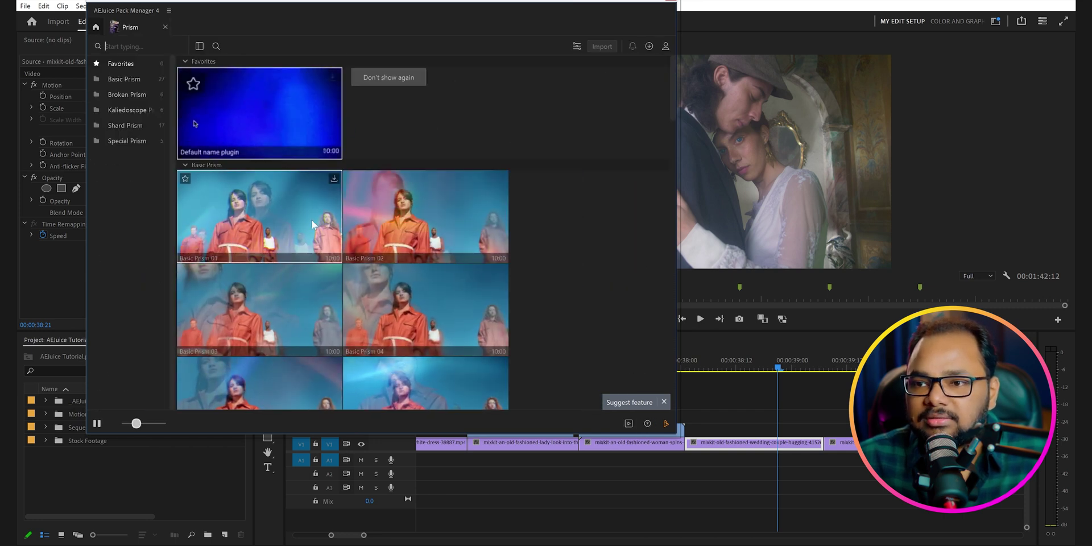
scroll(312, 224, down, 5)
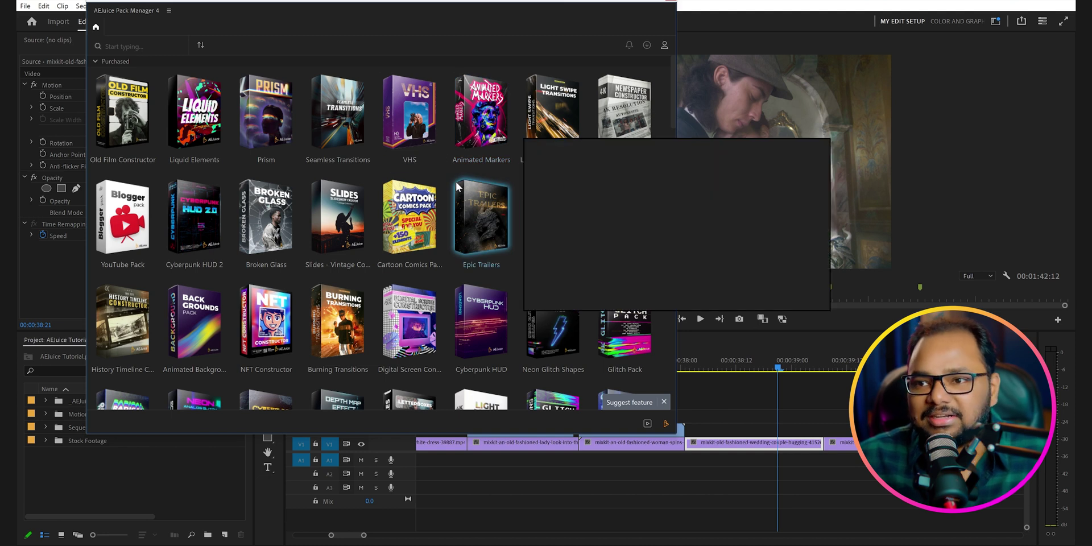
click(344, 117)
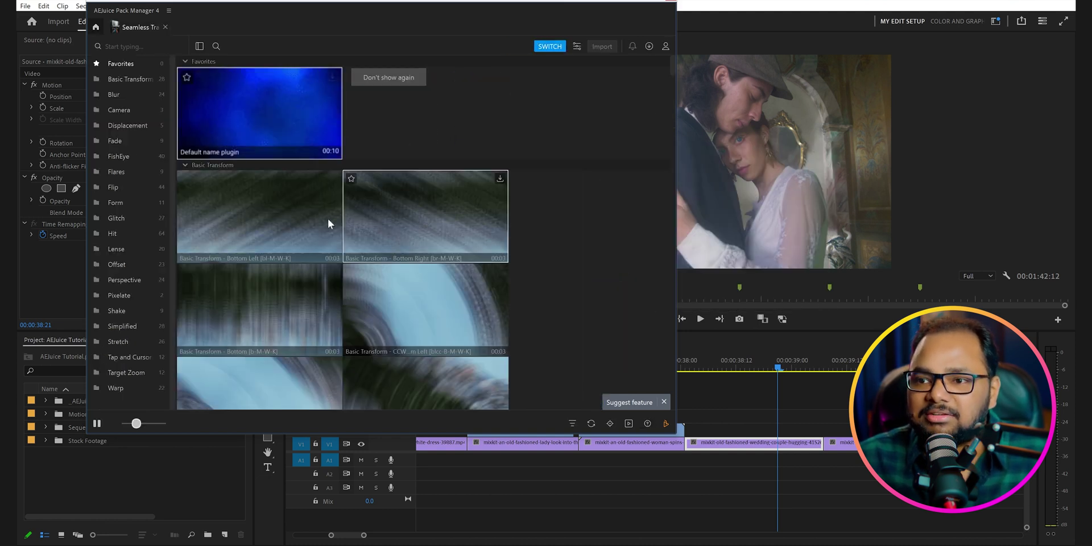
click(165, 27)
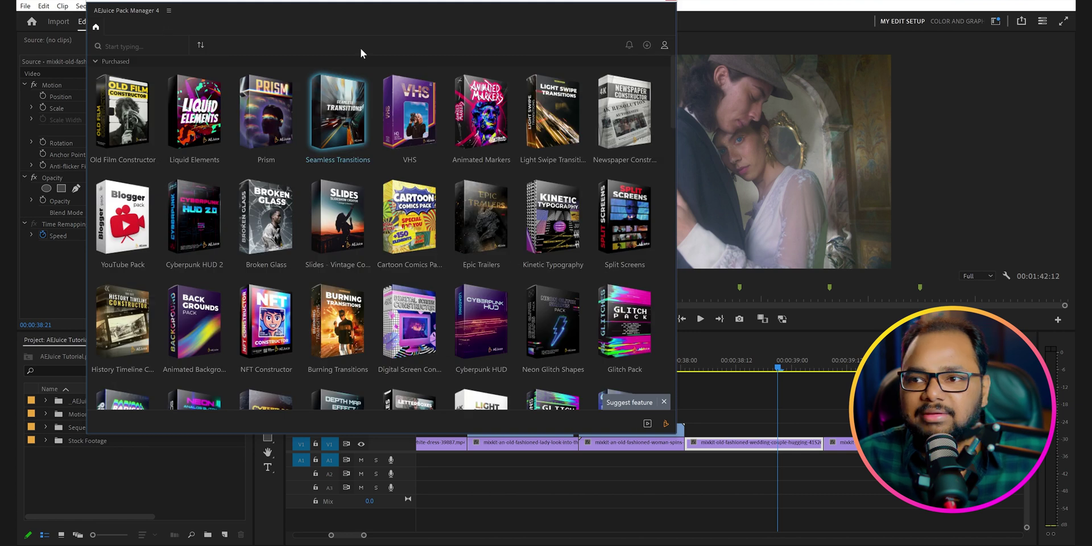
Step: Preview the VHS, Animated Markers and Newspaper packs
click(410, 118)
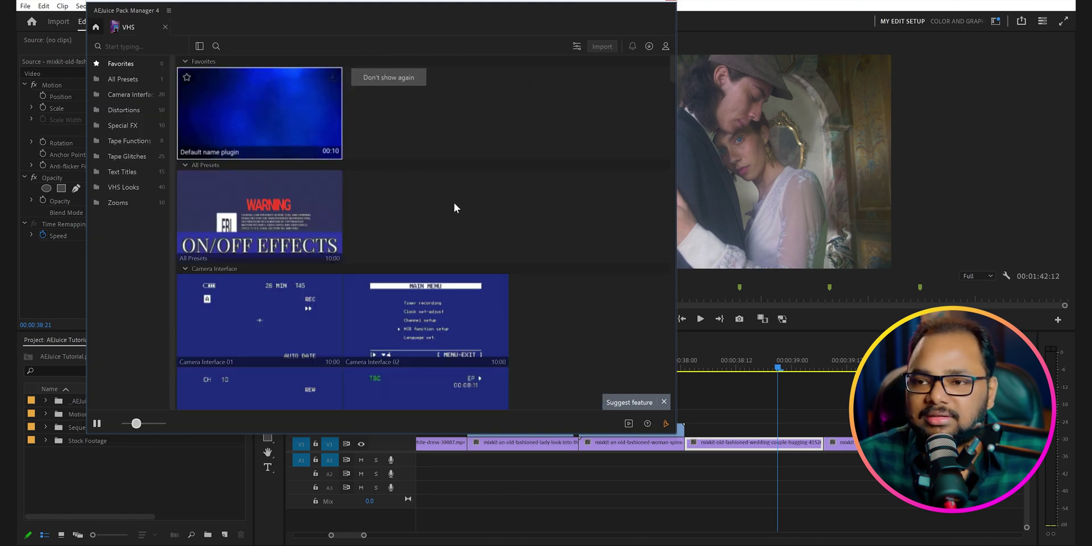
scroll(360, 256, down, 10)
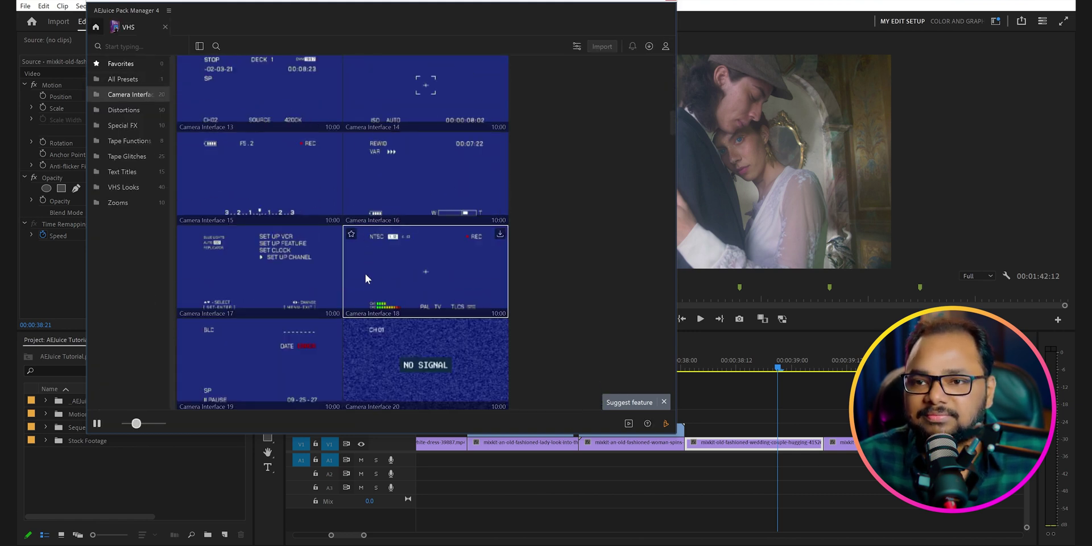
click(164, 27)
click(471, 115)
scroll(548, 180, down, 5)
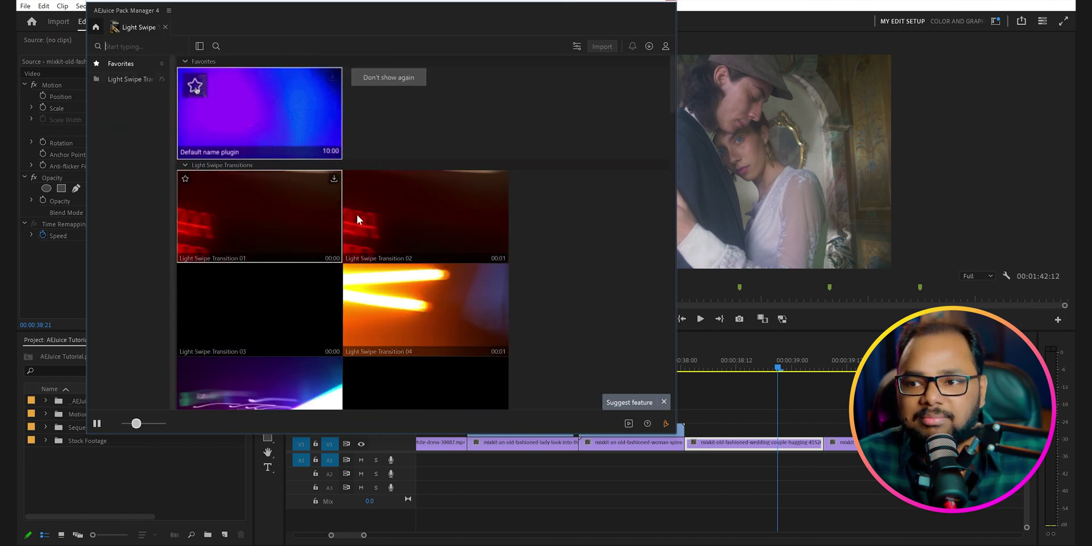
scroll(452, 290, down, 3)
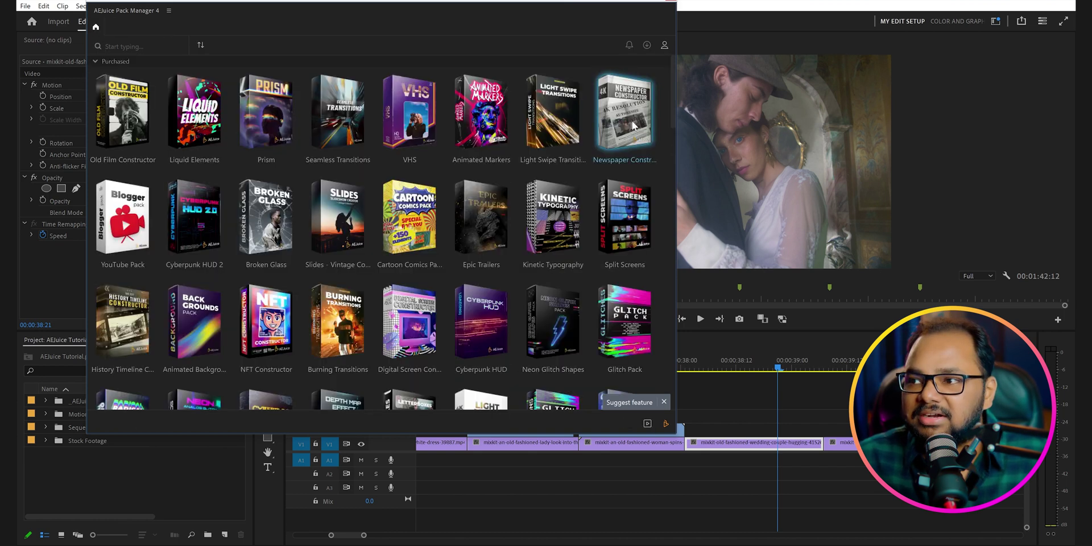
click(477, 150)
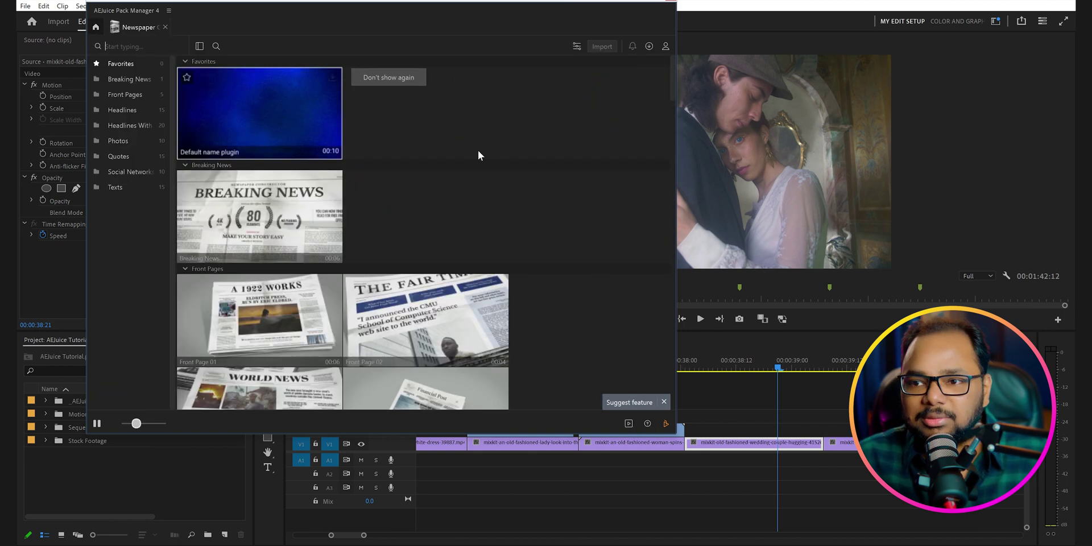
scroll(483, 167, down, 3)
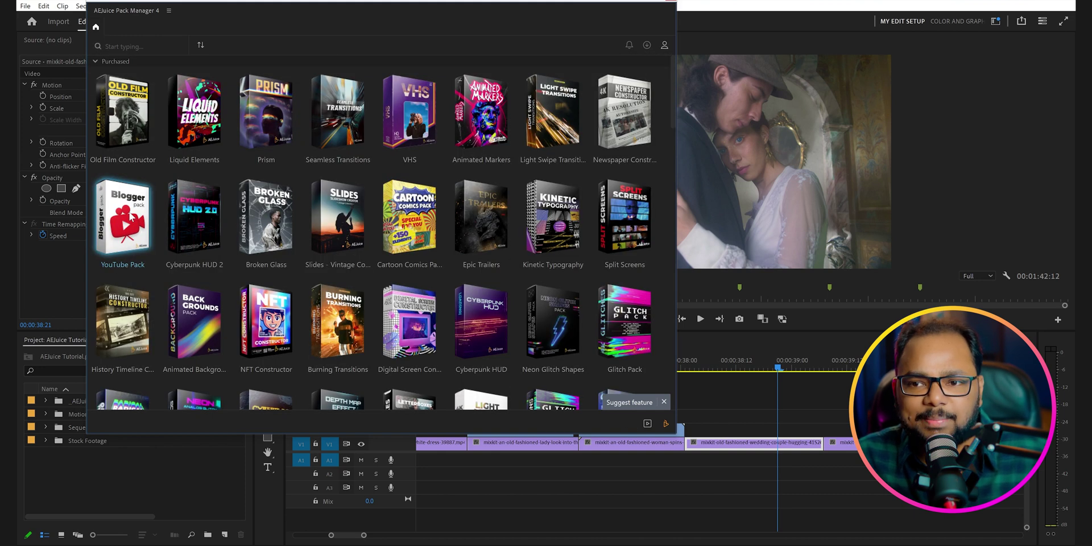
Step: Open the YouTube Pack and scroll through its presets
click(131, 216)
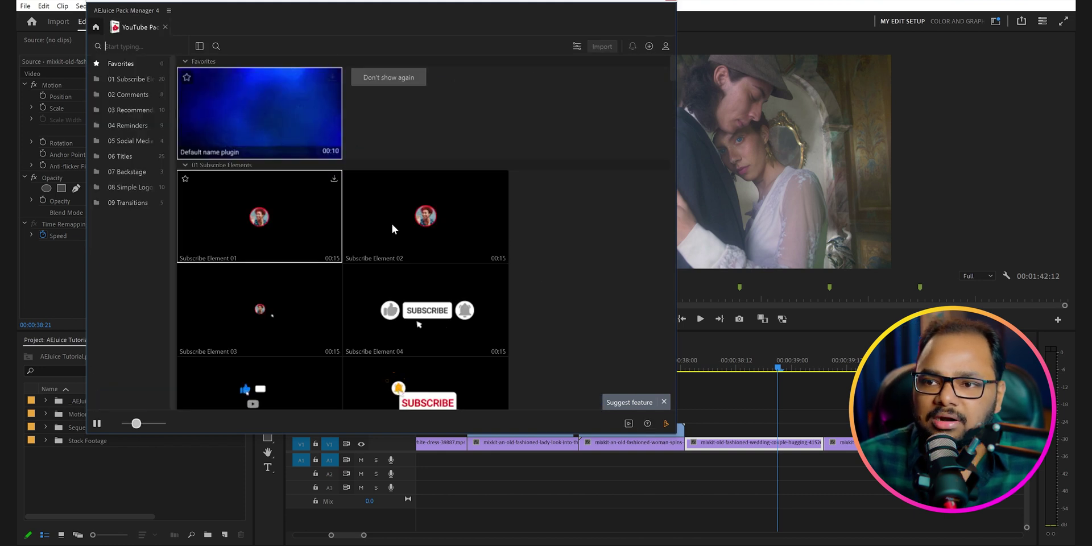
scroll(582, 153, down, 1)
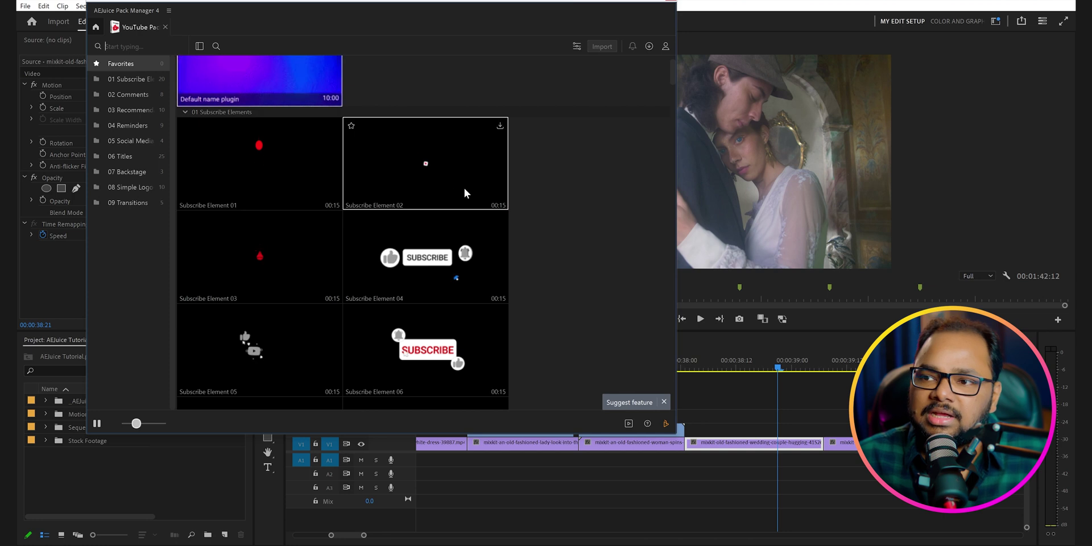
scroll(537, 259, down, 1)
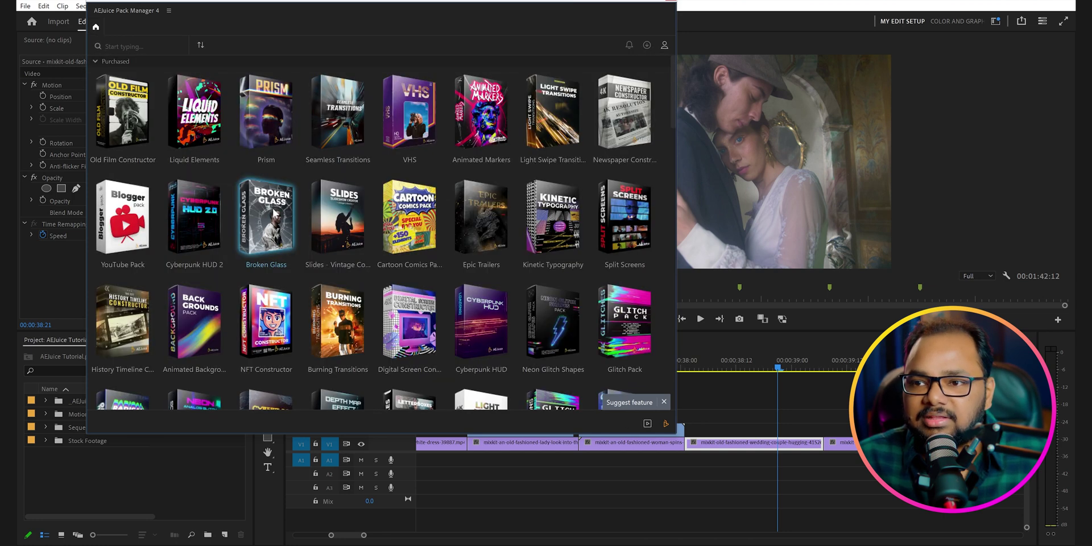
Step: Open the Broken Glass pack and scroll through its presets and the remaining library
click(274, 213)
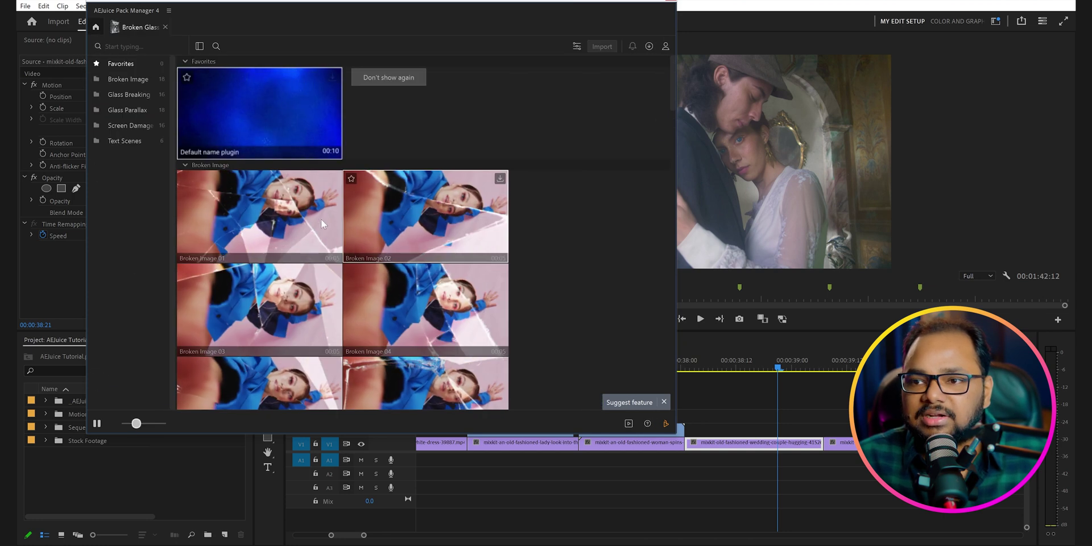
scroll(398, 205, down, 3)
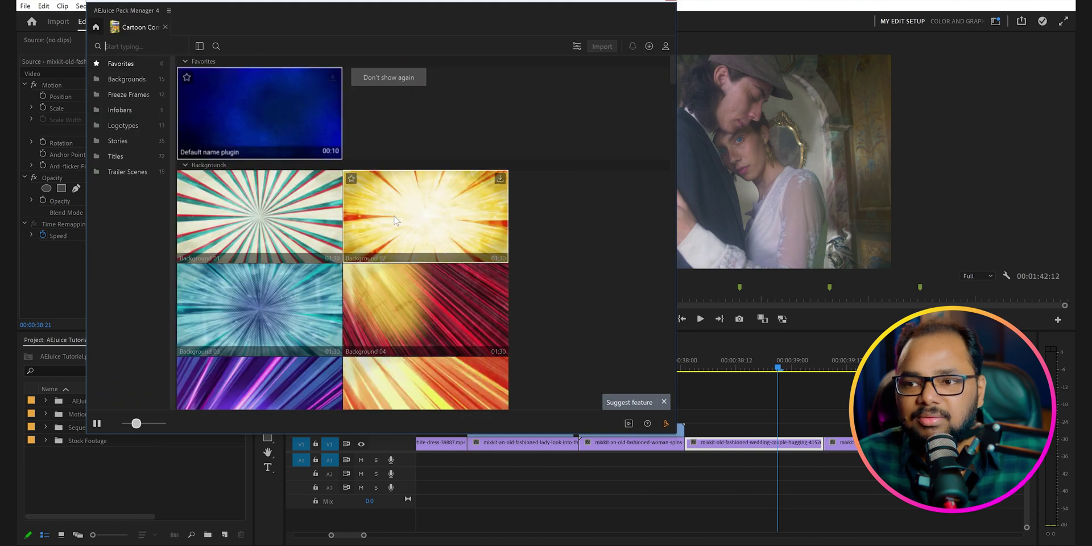
scroll(537, 218, down, 7)
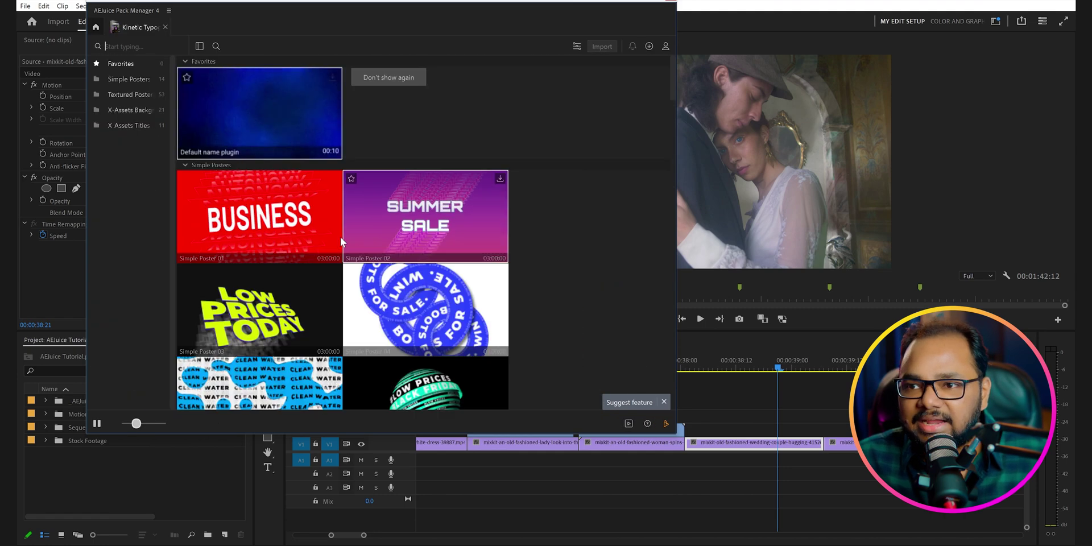
scroll(556, 271, down, 1)
scroll(557, 262, down, 10)
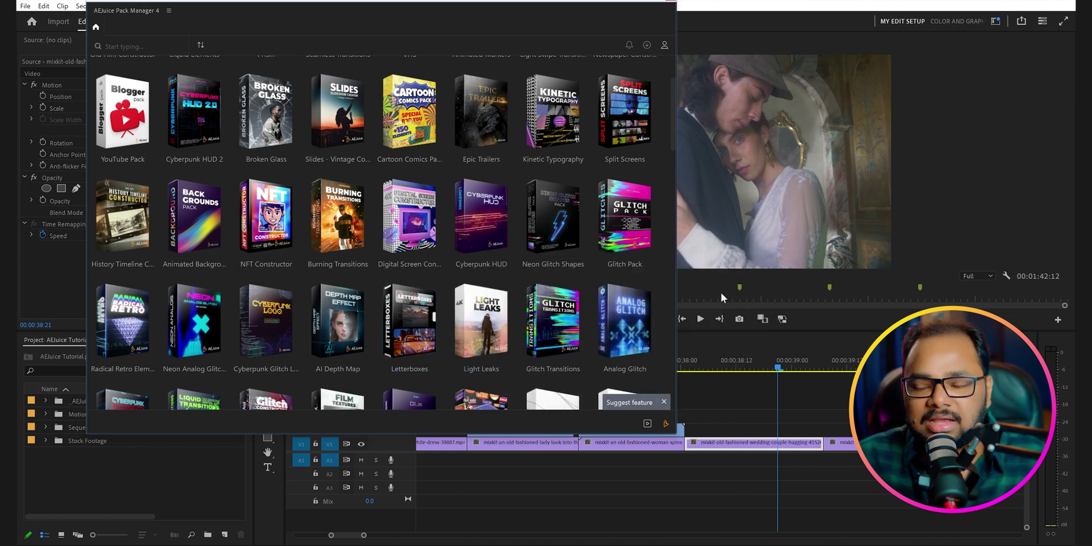
scroll(667, 281, down, 1)
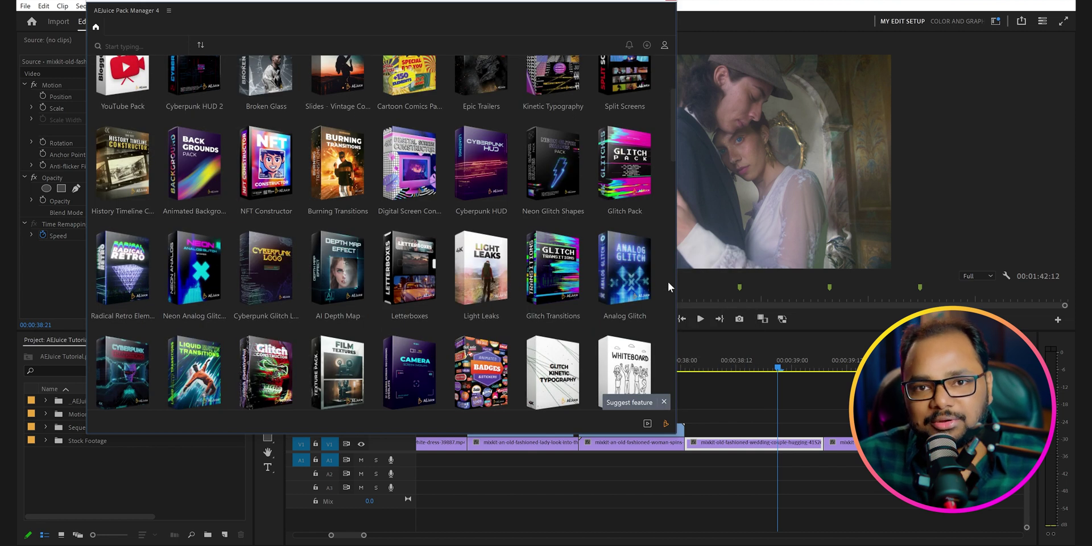